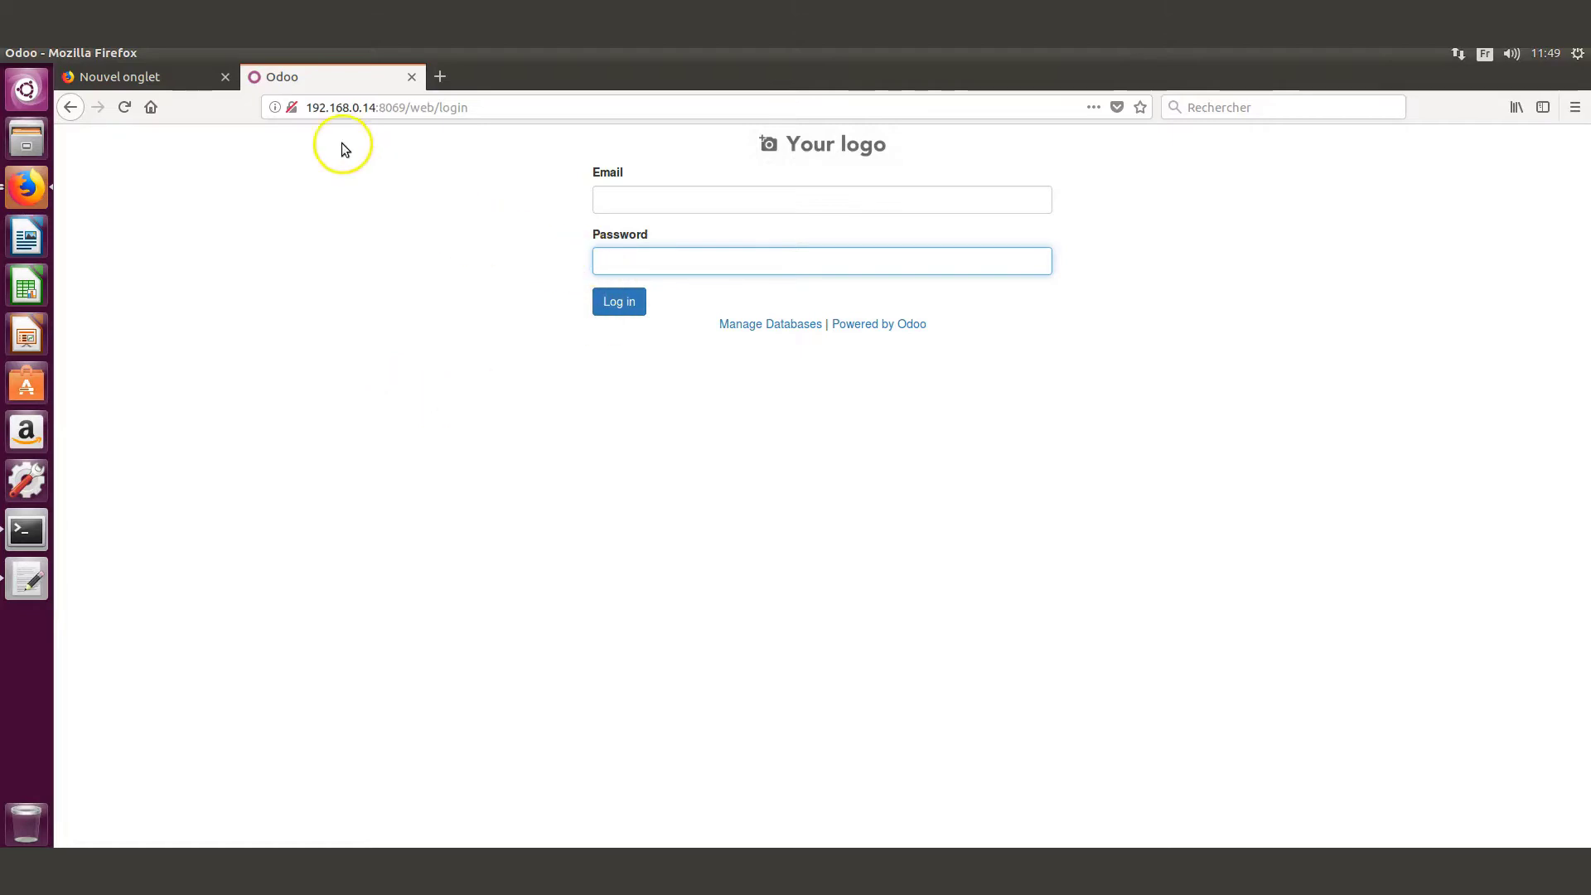
- Log in to the Odoo server with the saved account e-mail and password
left_click_drag(312, 107, 490, 96)
left_click(421, 111)
left_click(612, 197)
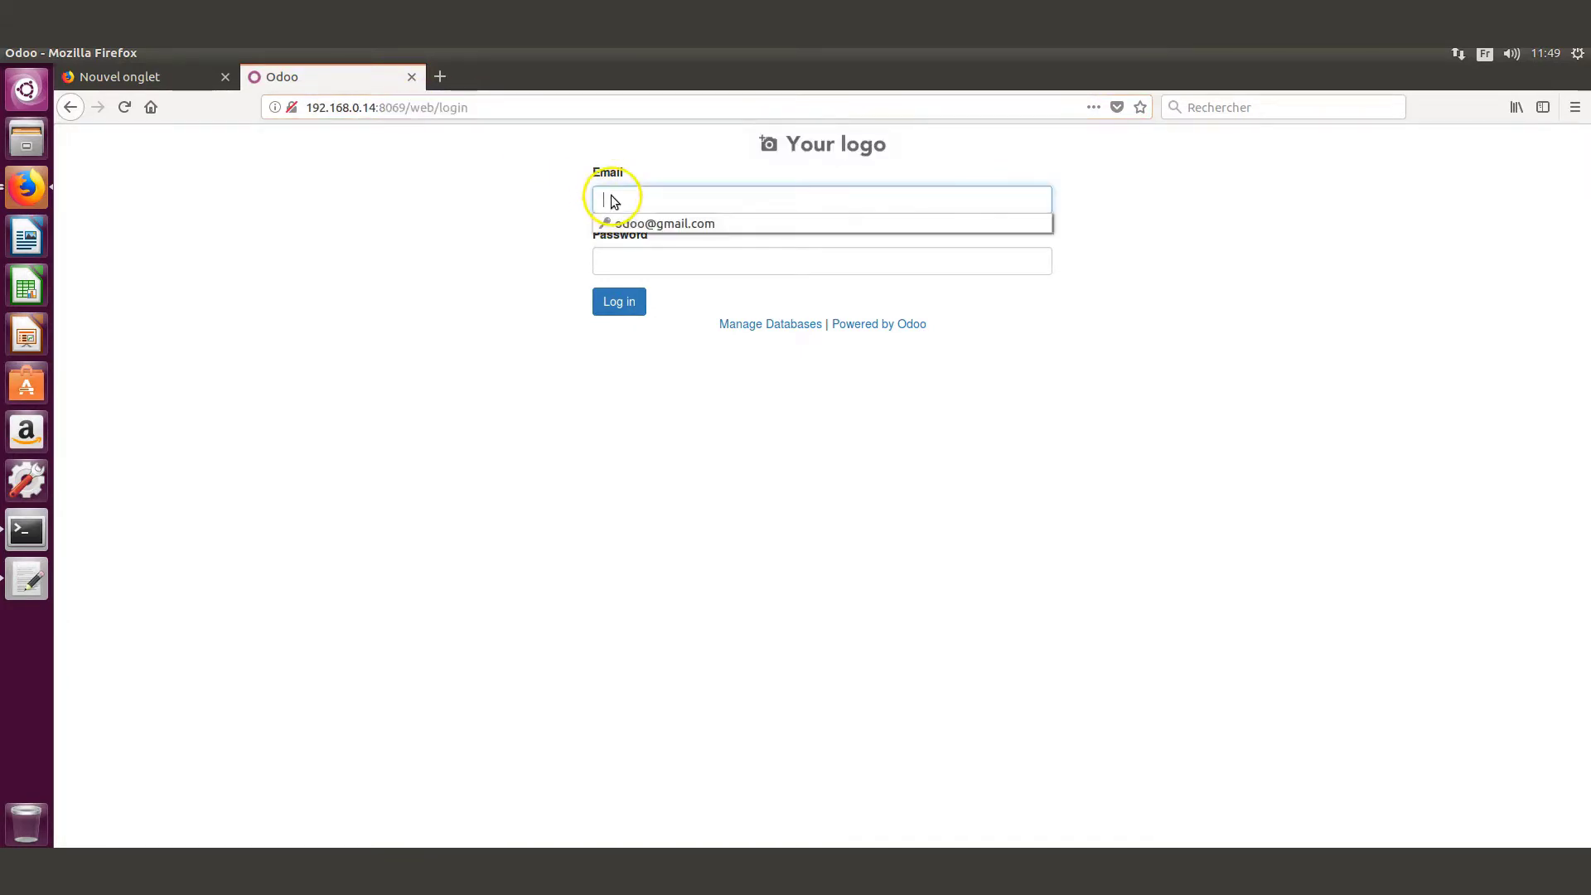
left_click(654, 220)
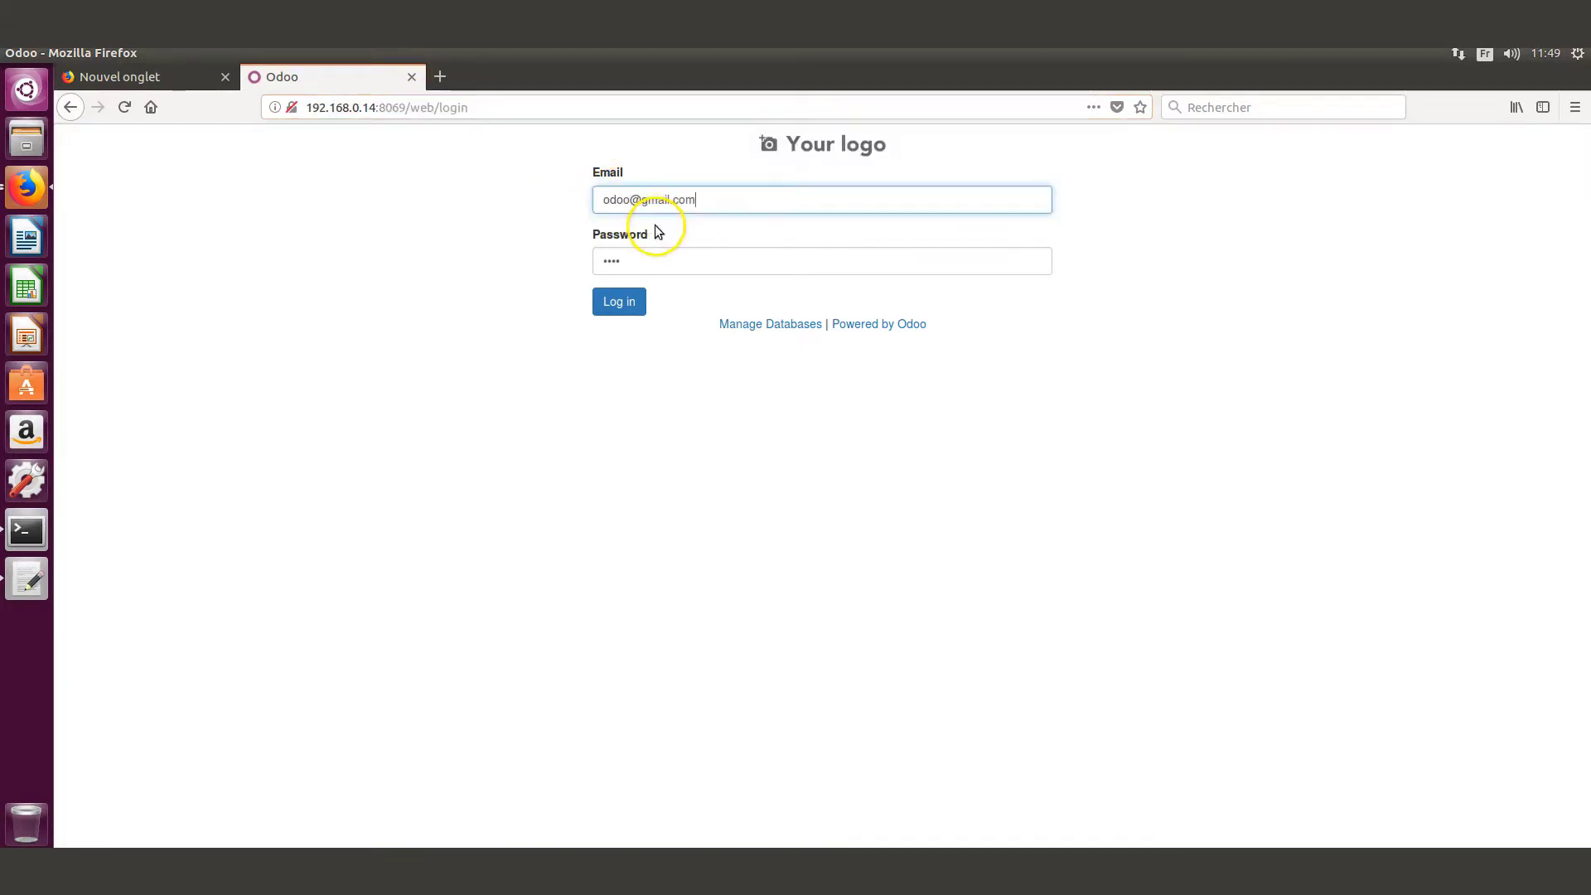
left_click(634, 305)
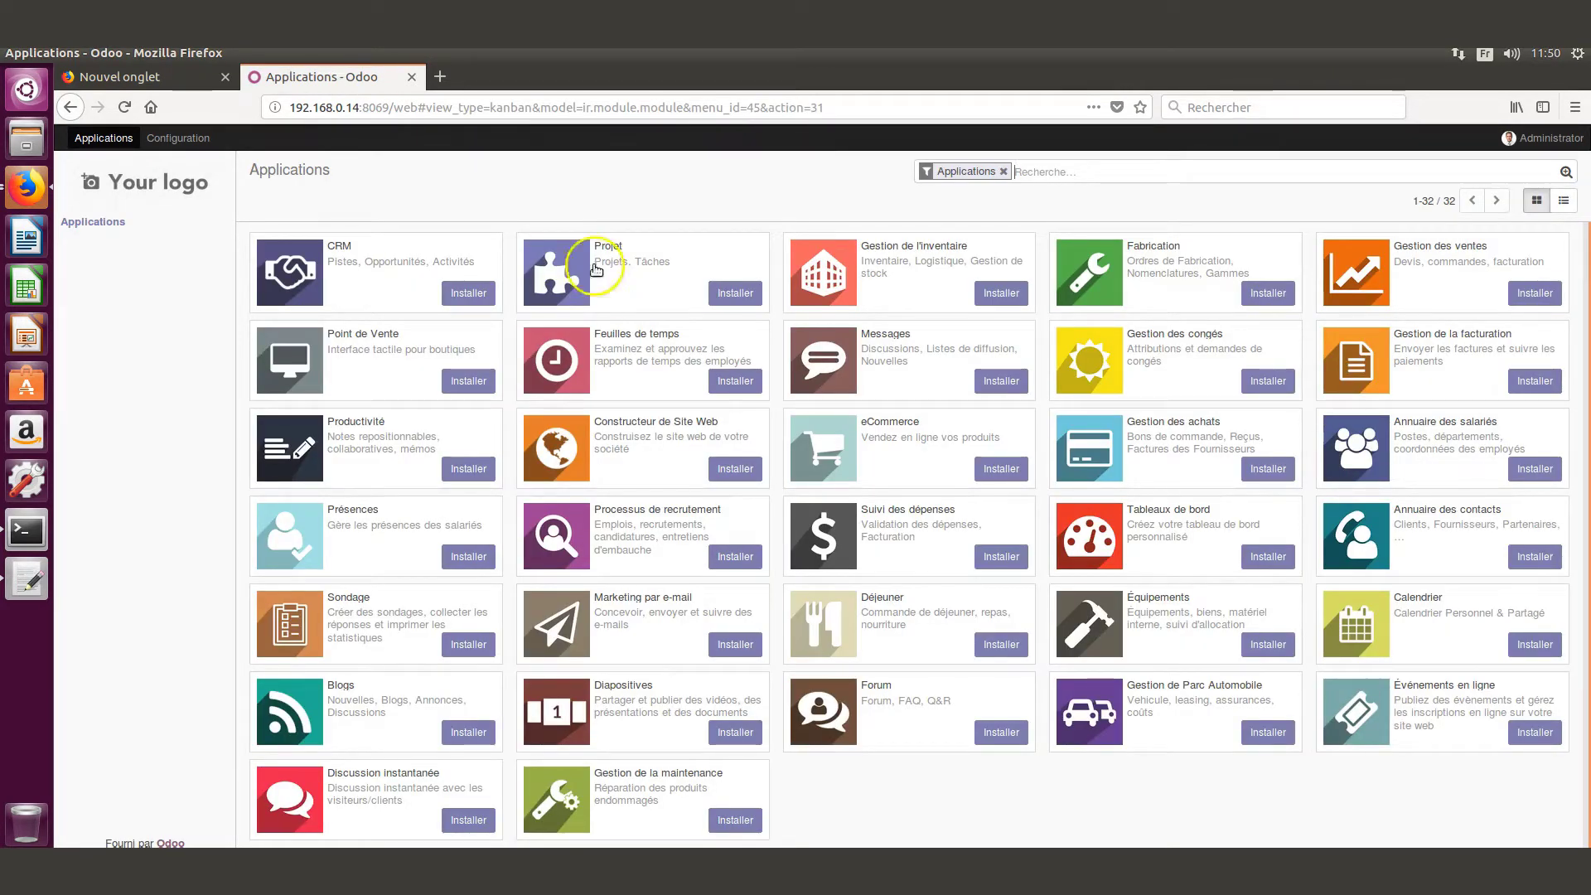
- Install the CRM app and the Gestion des ventes app from the Applications list
left_click(469, 293)
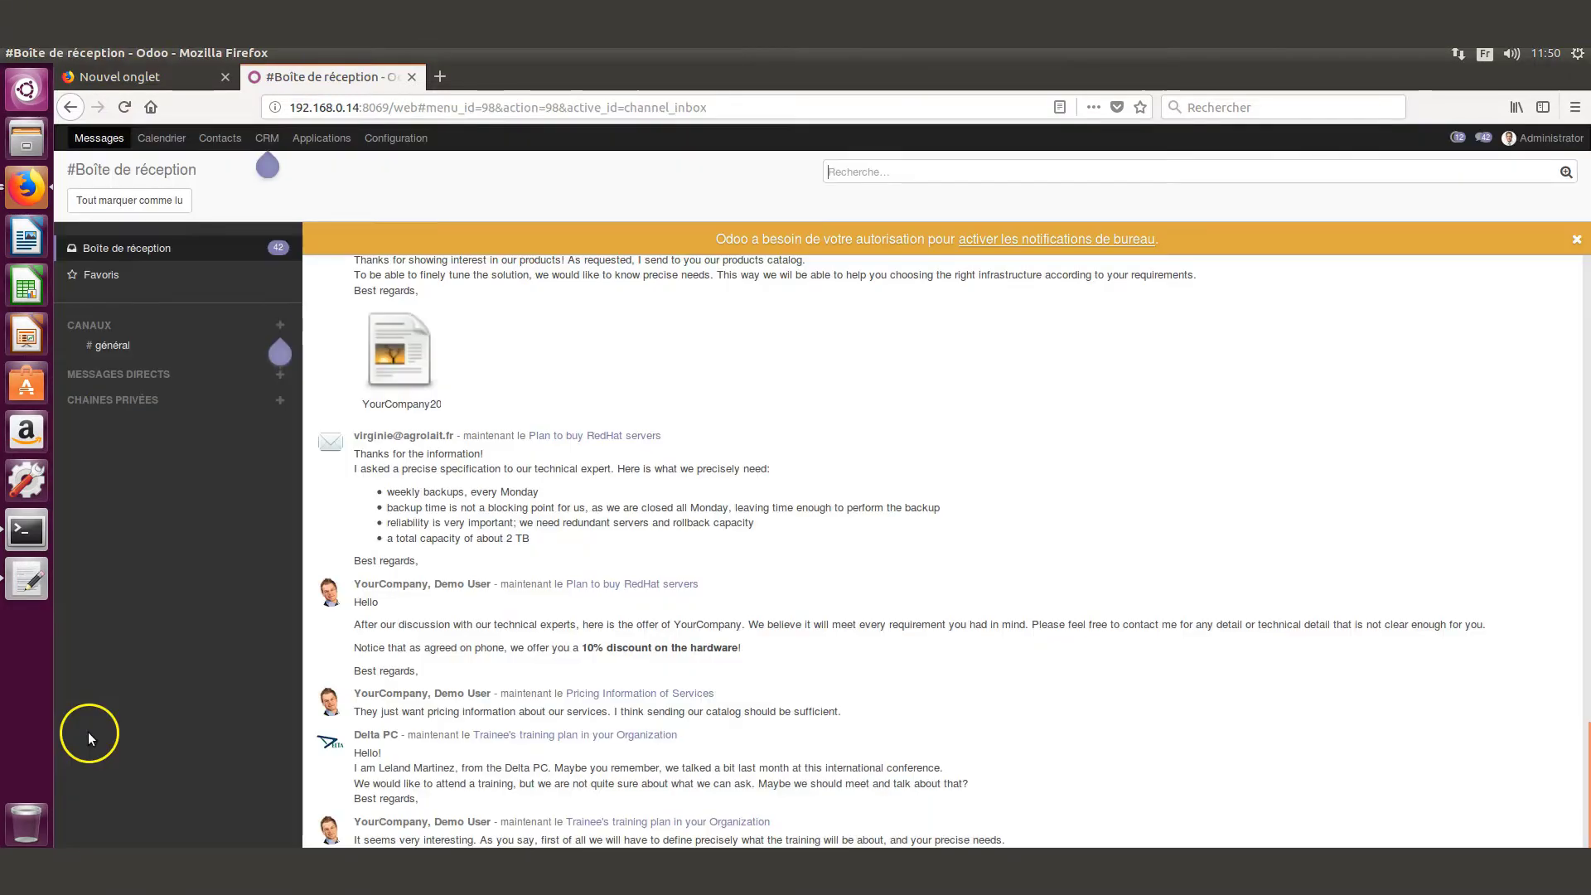
mouse_move(269, 141)
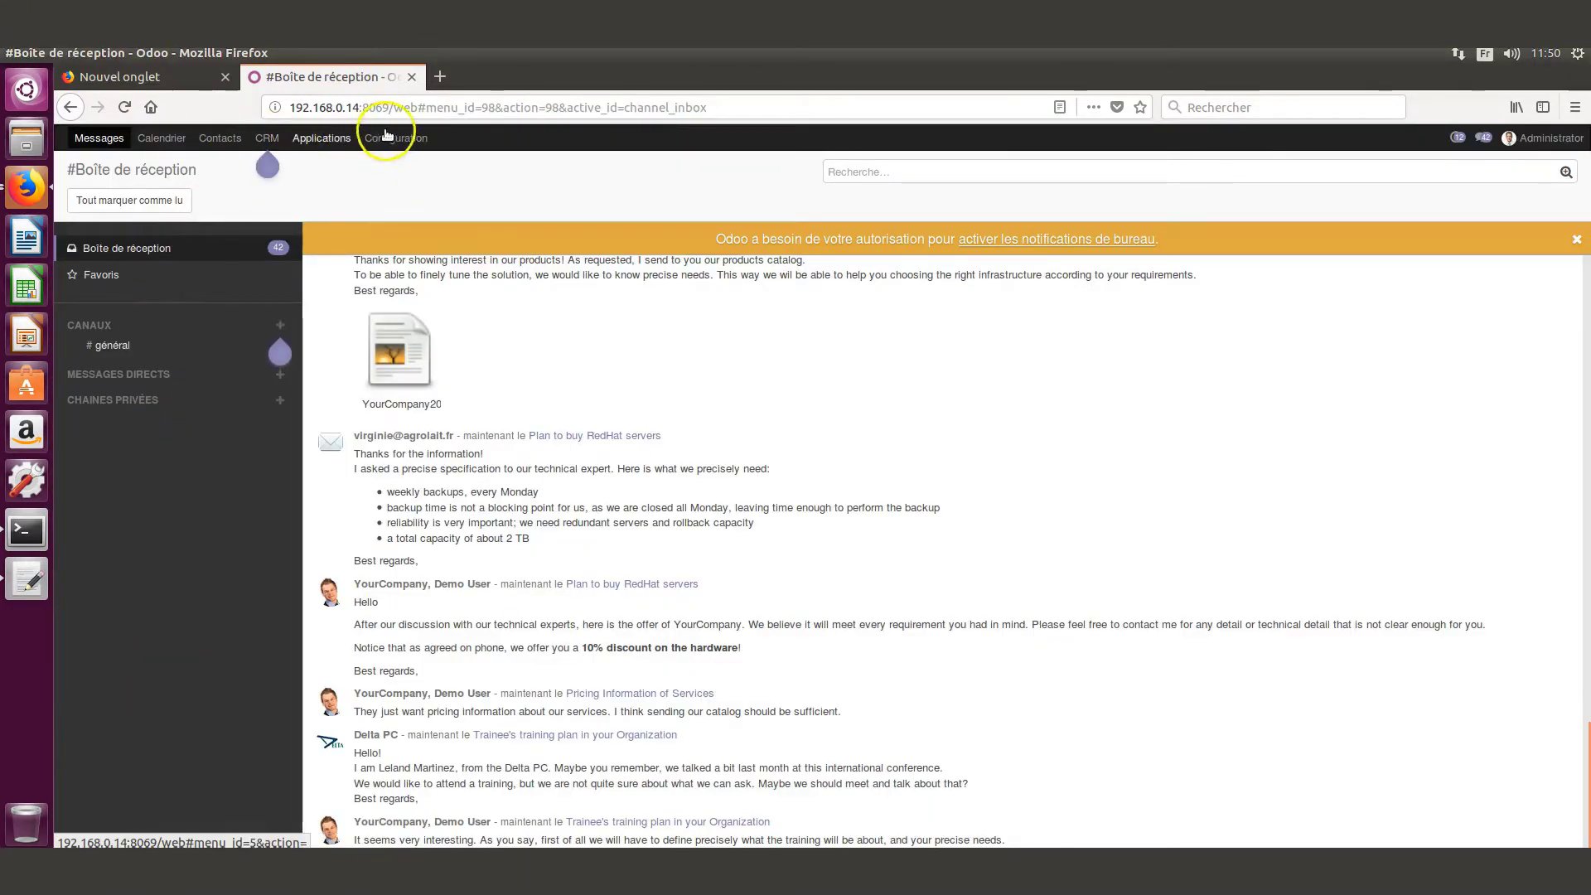
left_click(336, 141)
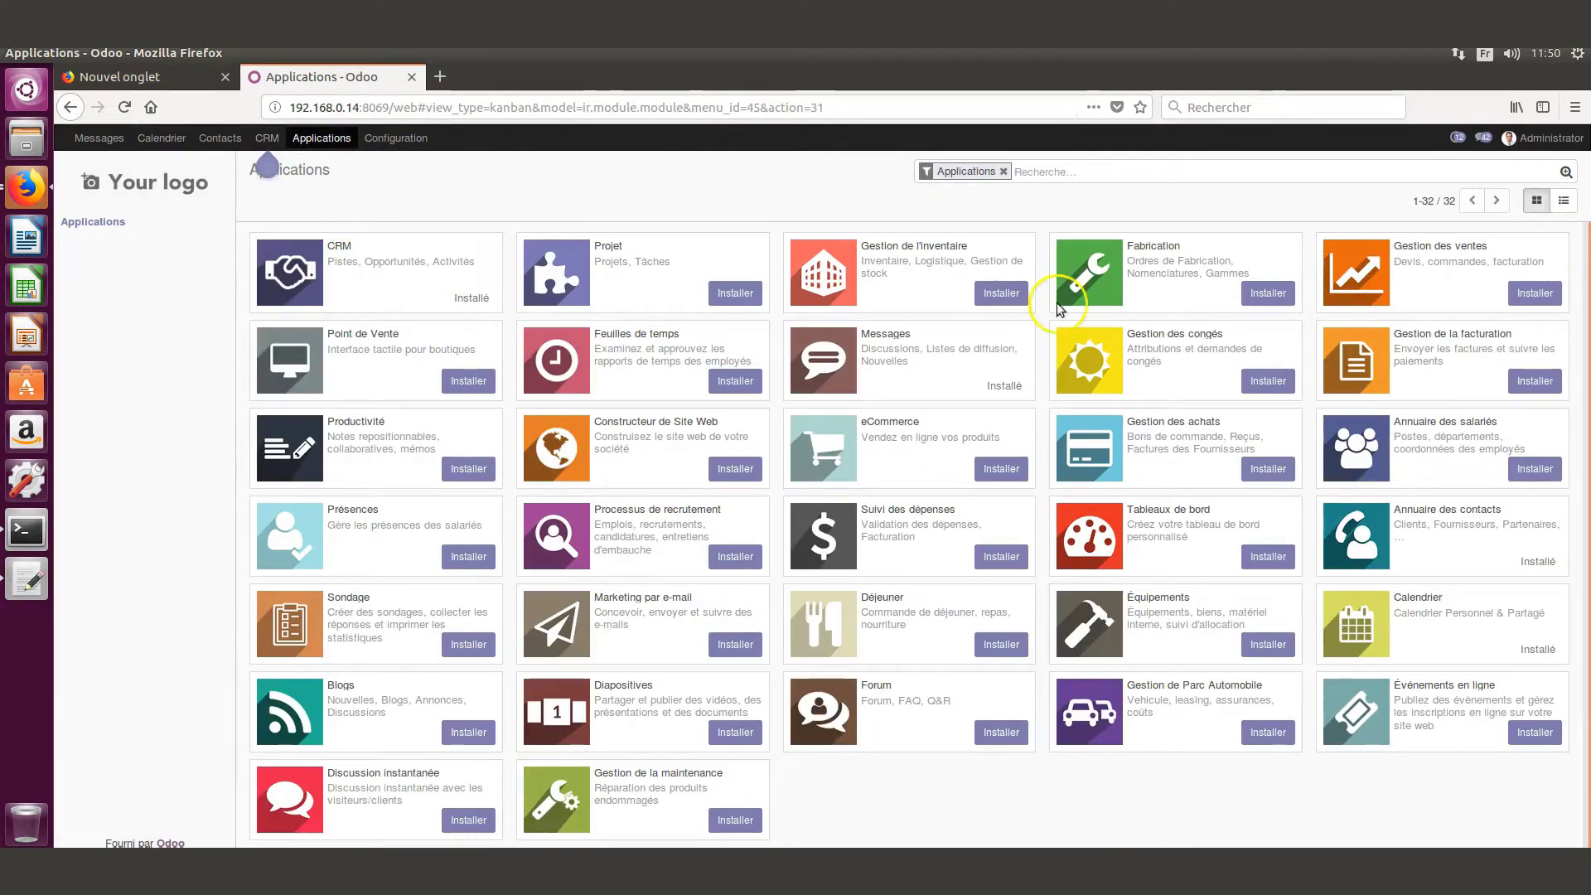
left_click(1535, 292)
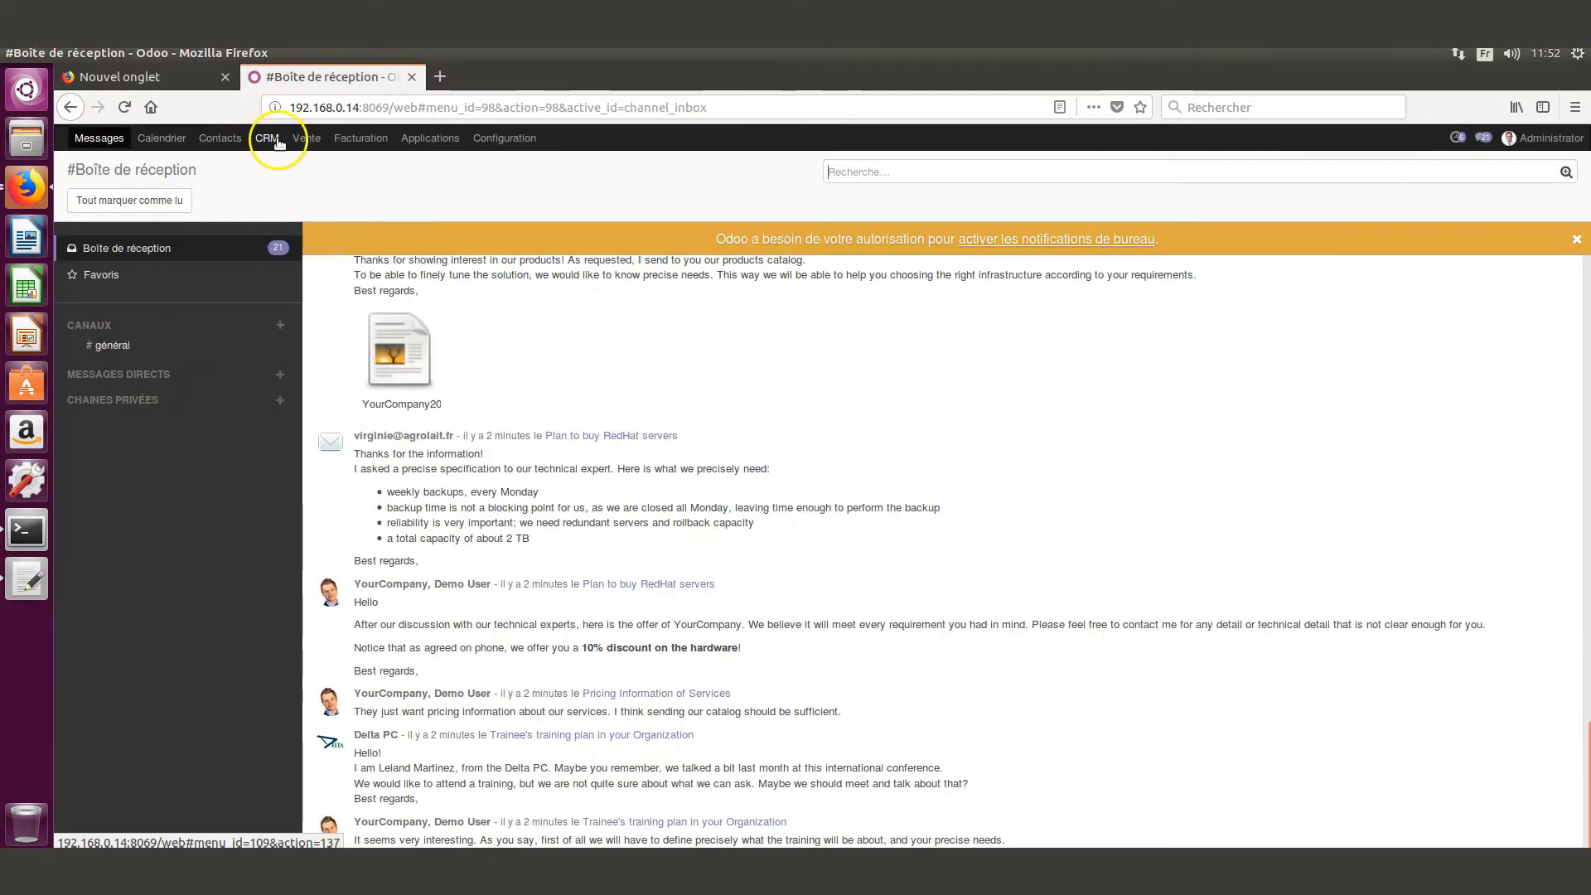
mouse_move(311, 147)
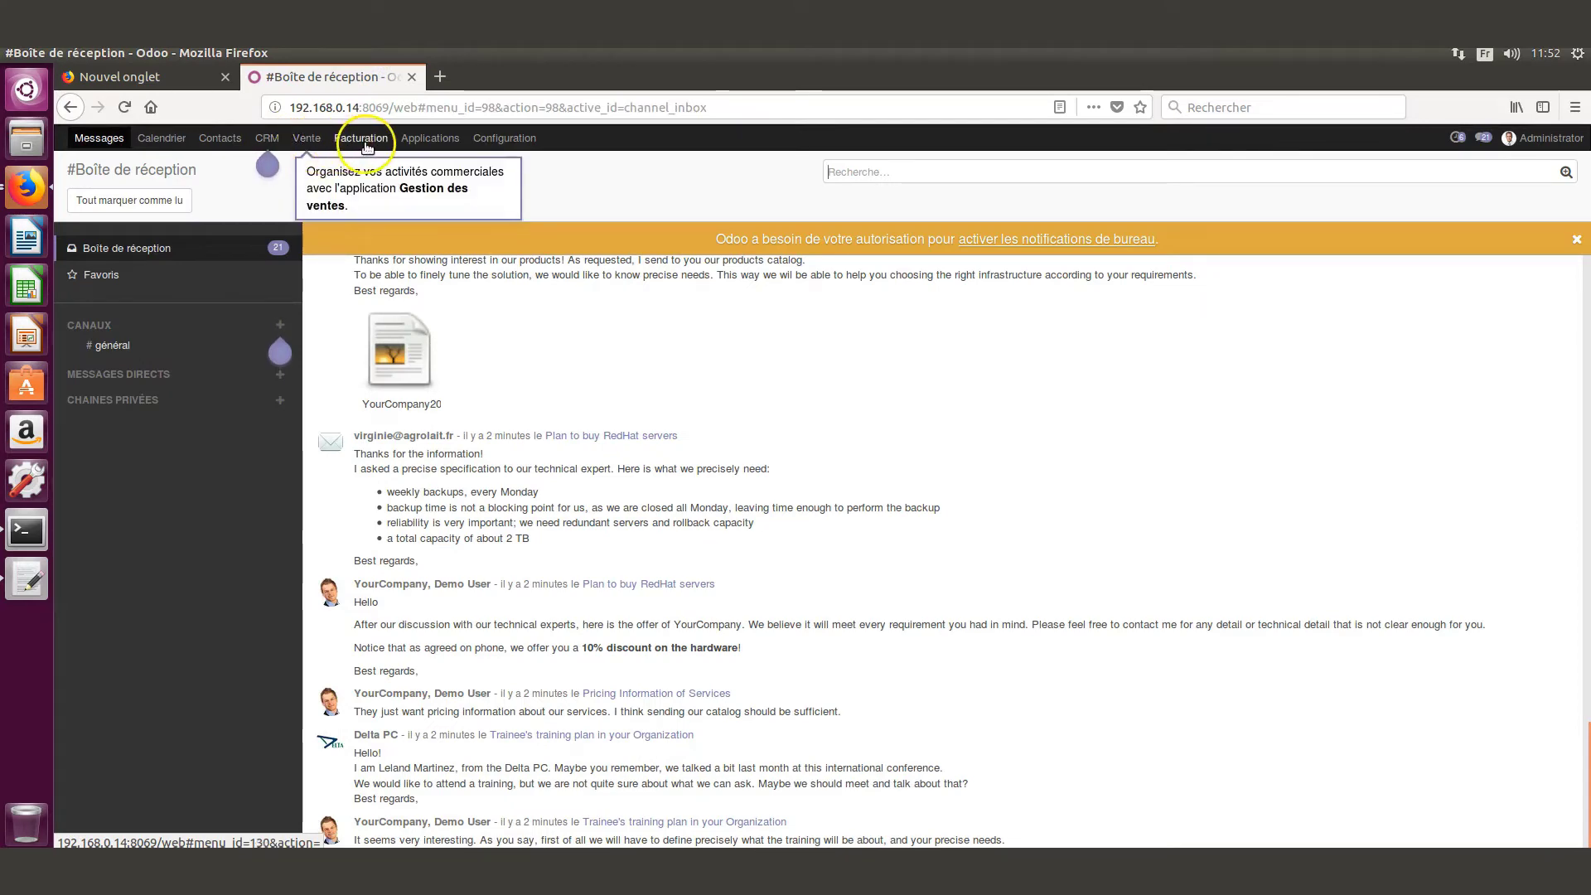
- Install the Constructeur de Site Web app, apply the Bootswatch theme and open the website
left_click(418, 143)
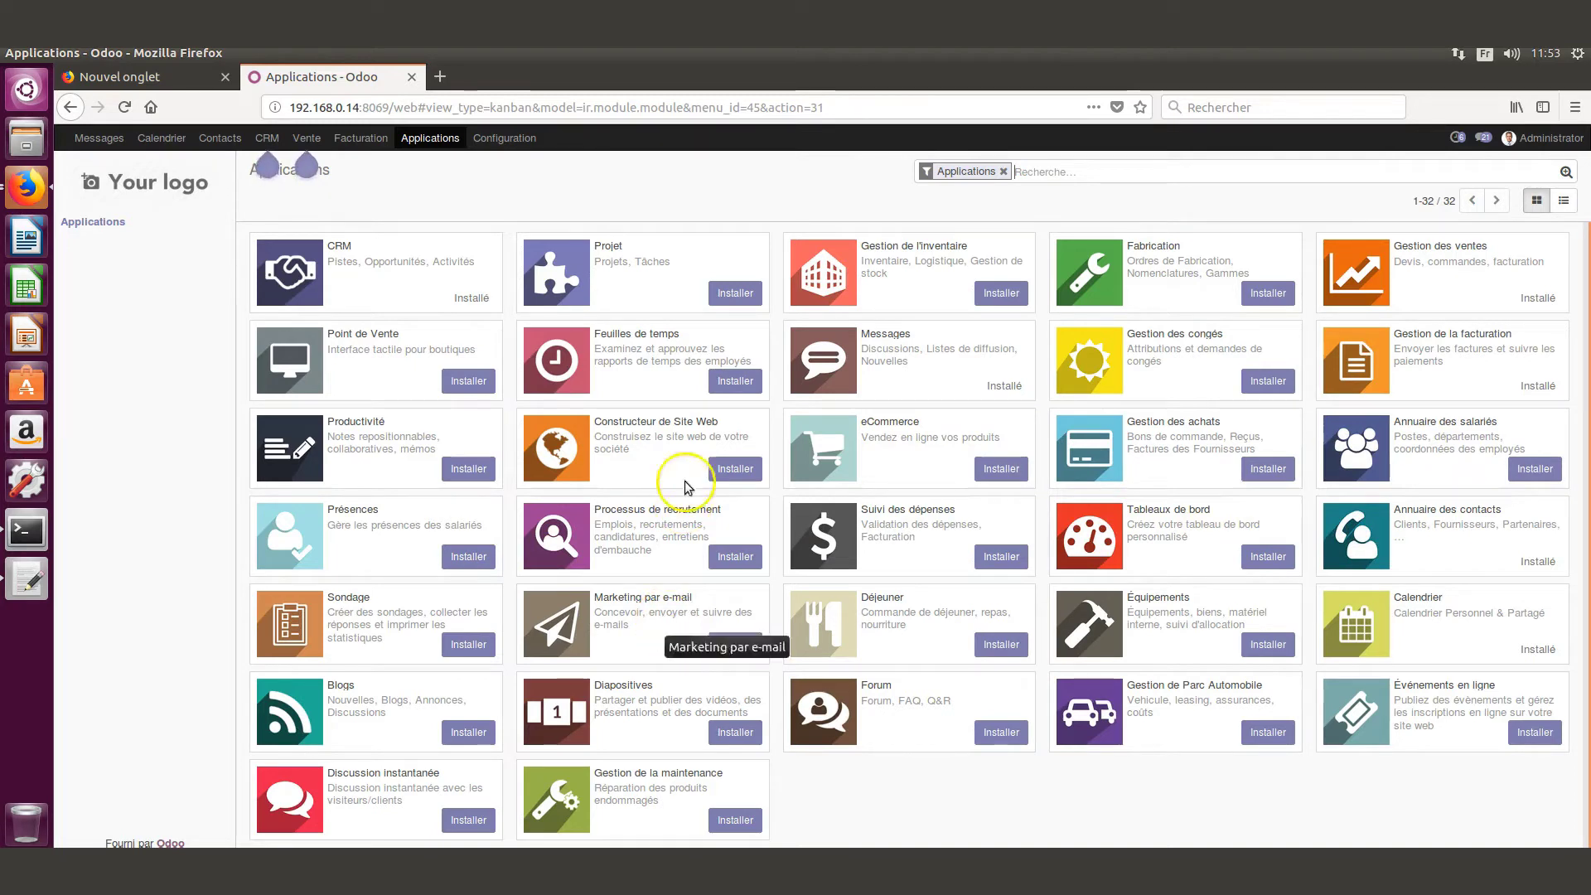
left_click(733, 470)
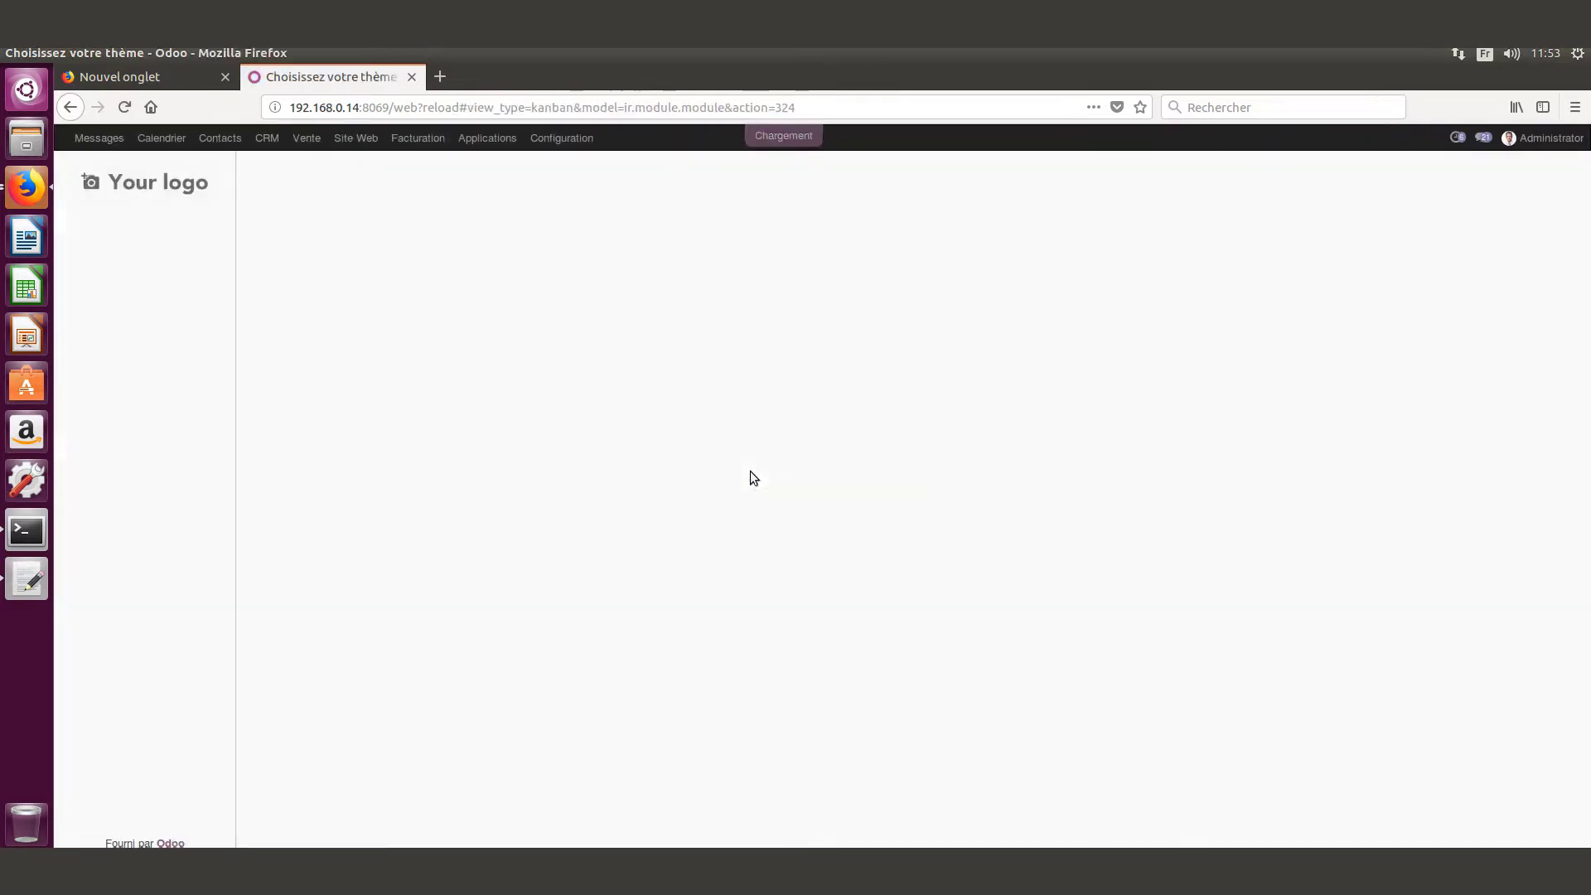
mouse_move(344, 448)
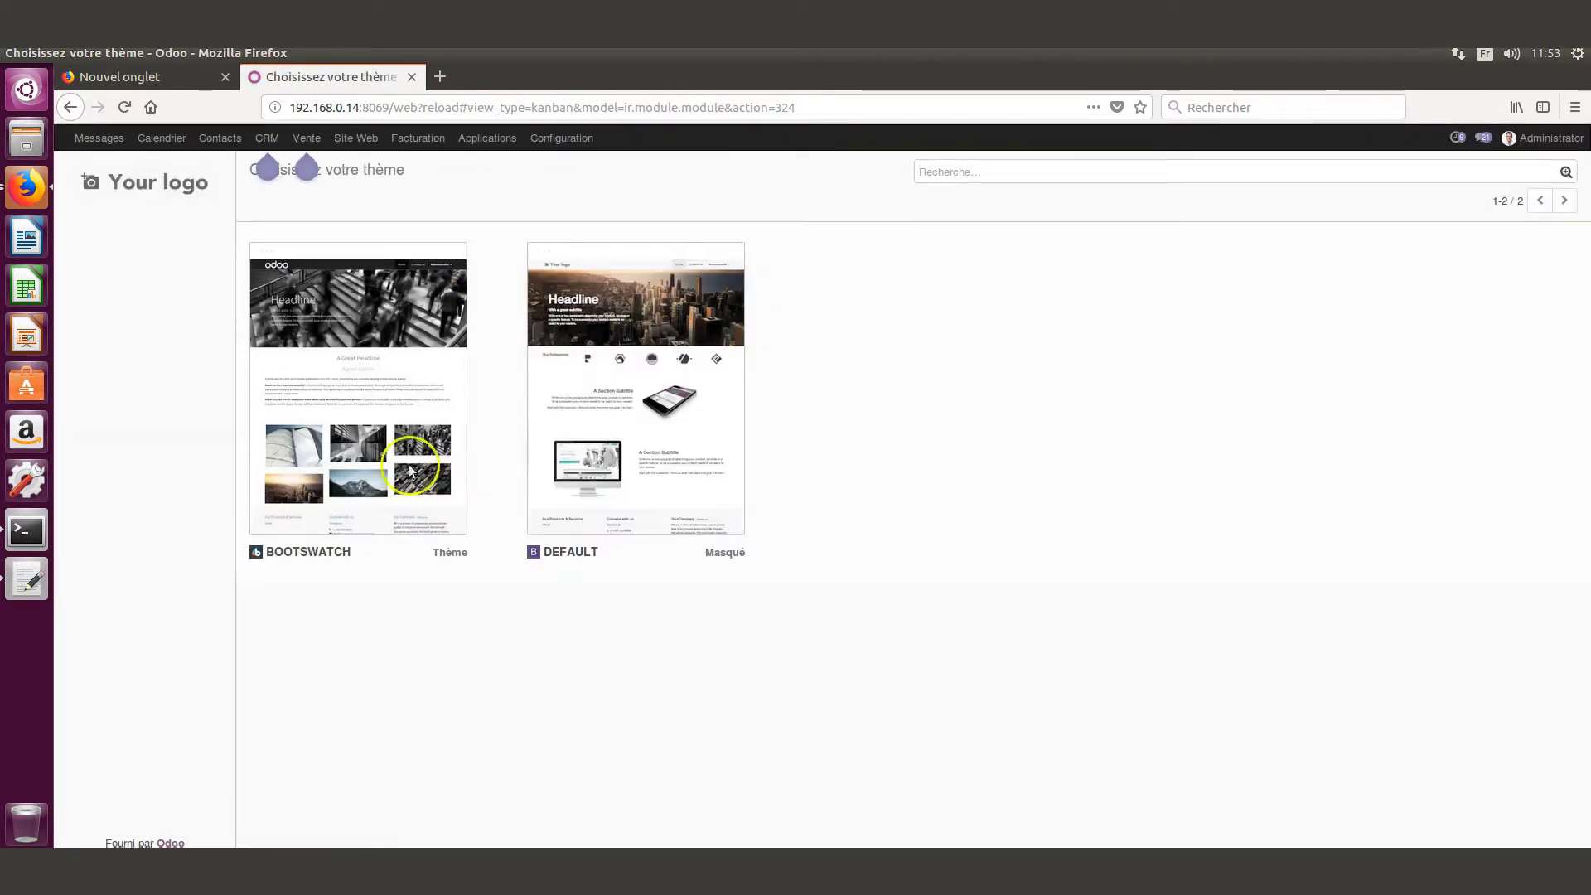
left_click(360, 390)
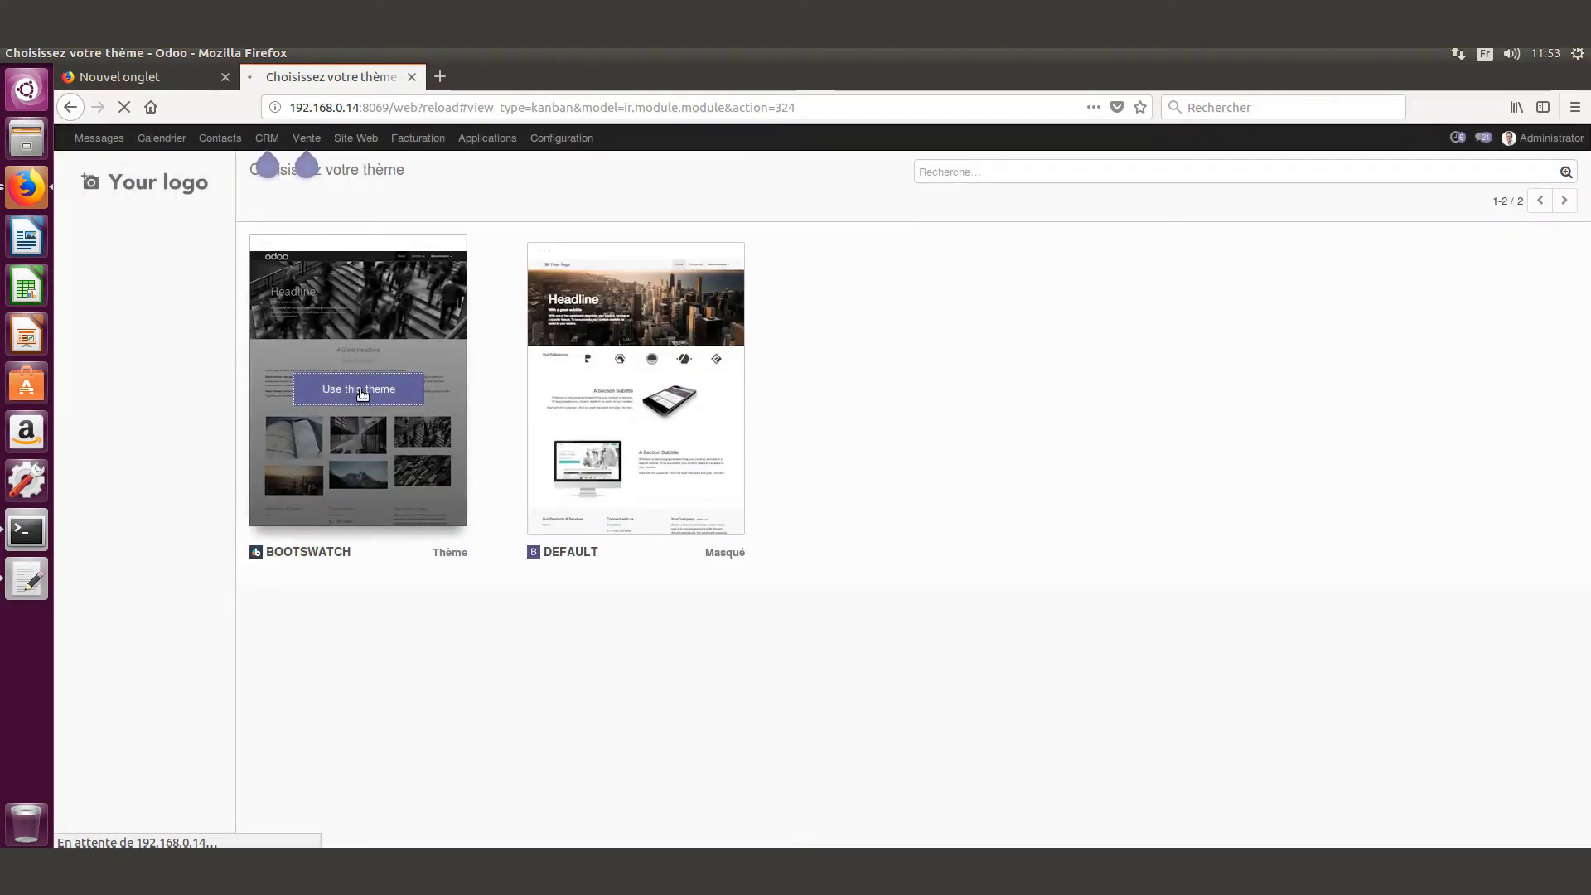
left_click(365, 141)
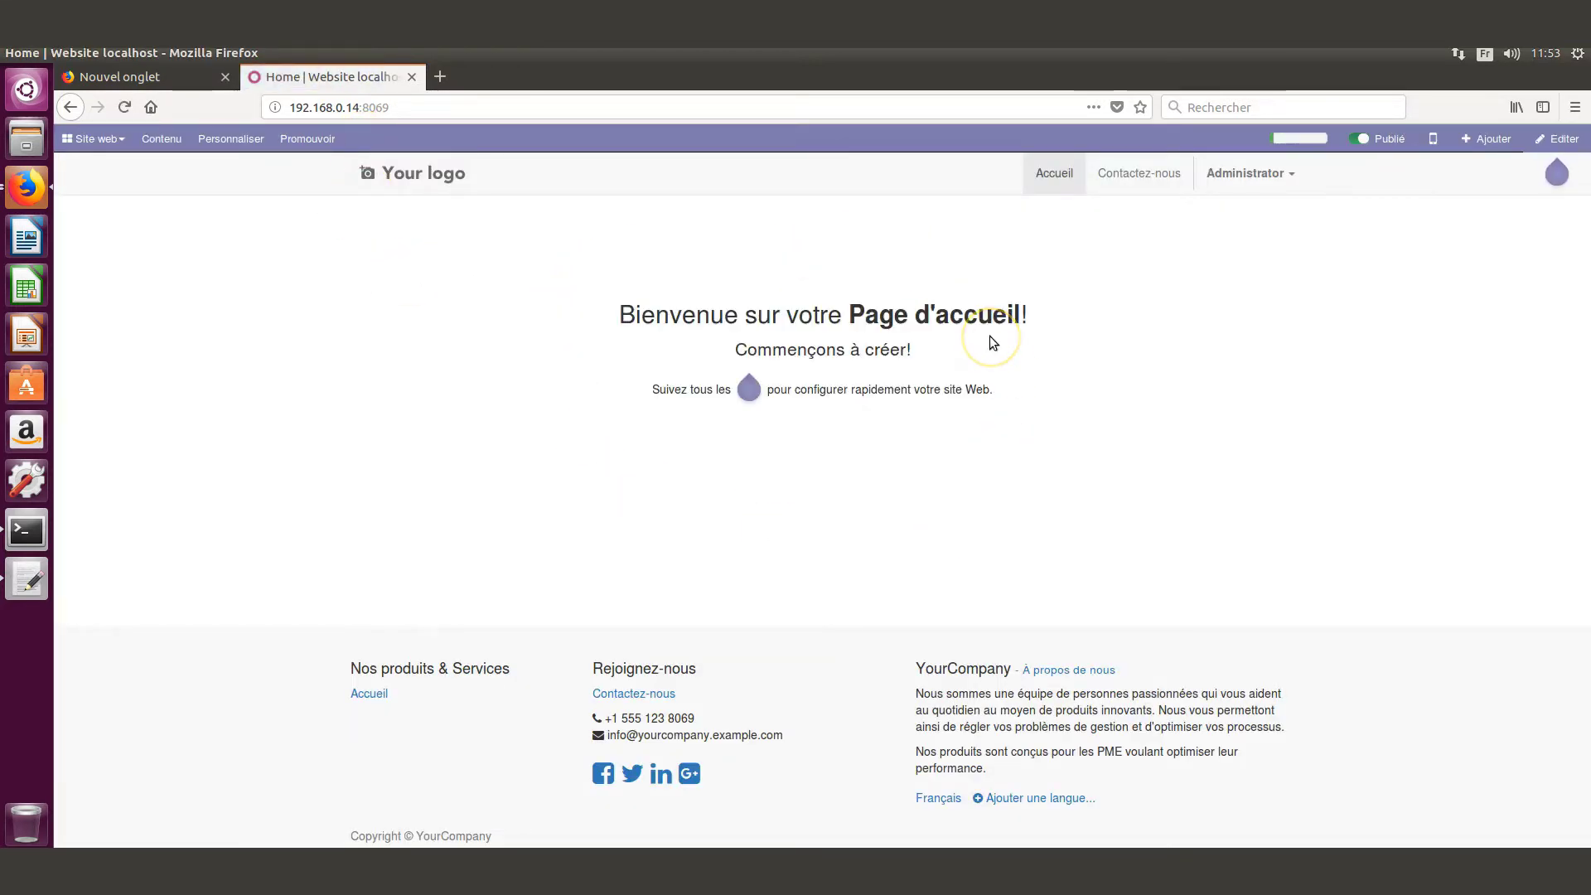
- Install the Email Marketing app and the Forum app from the Applications list
left_click(96, 138)
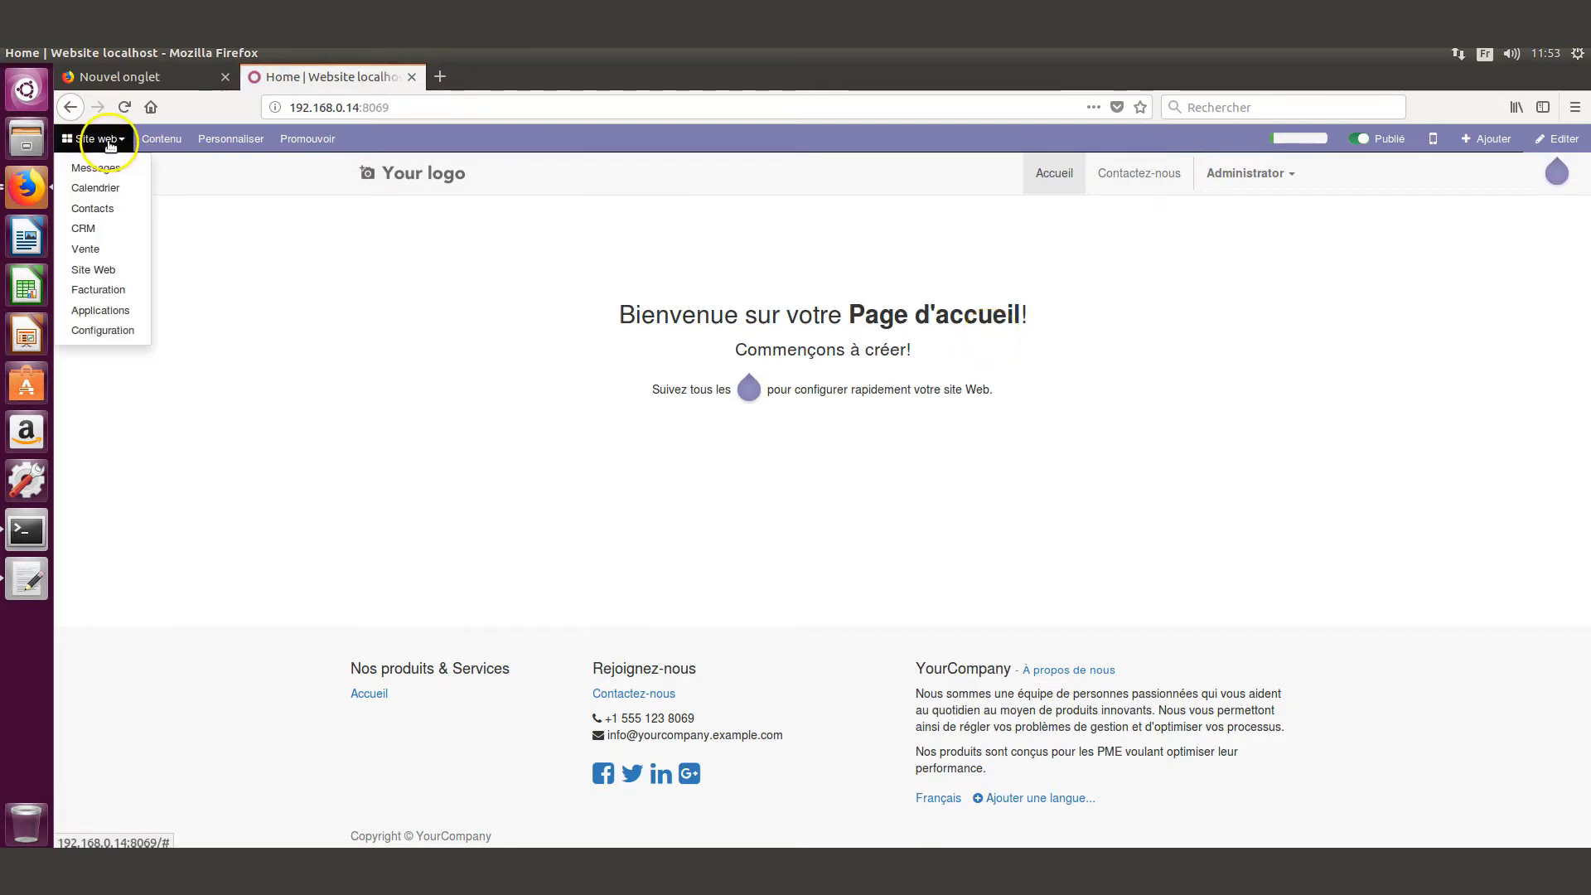
left_click(106, 310)
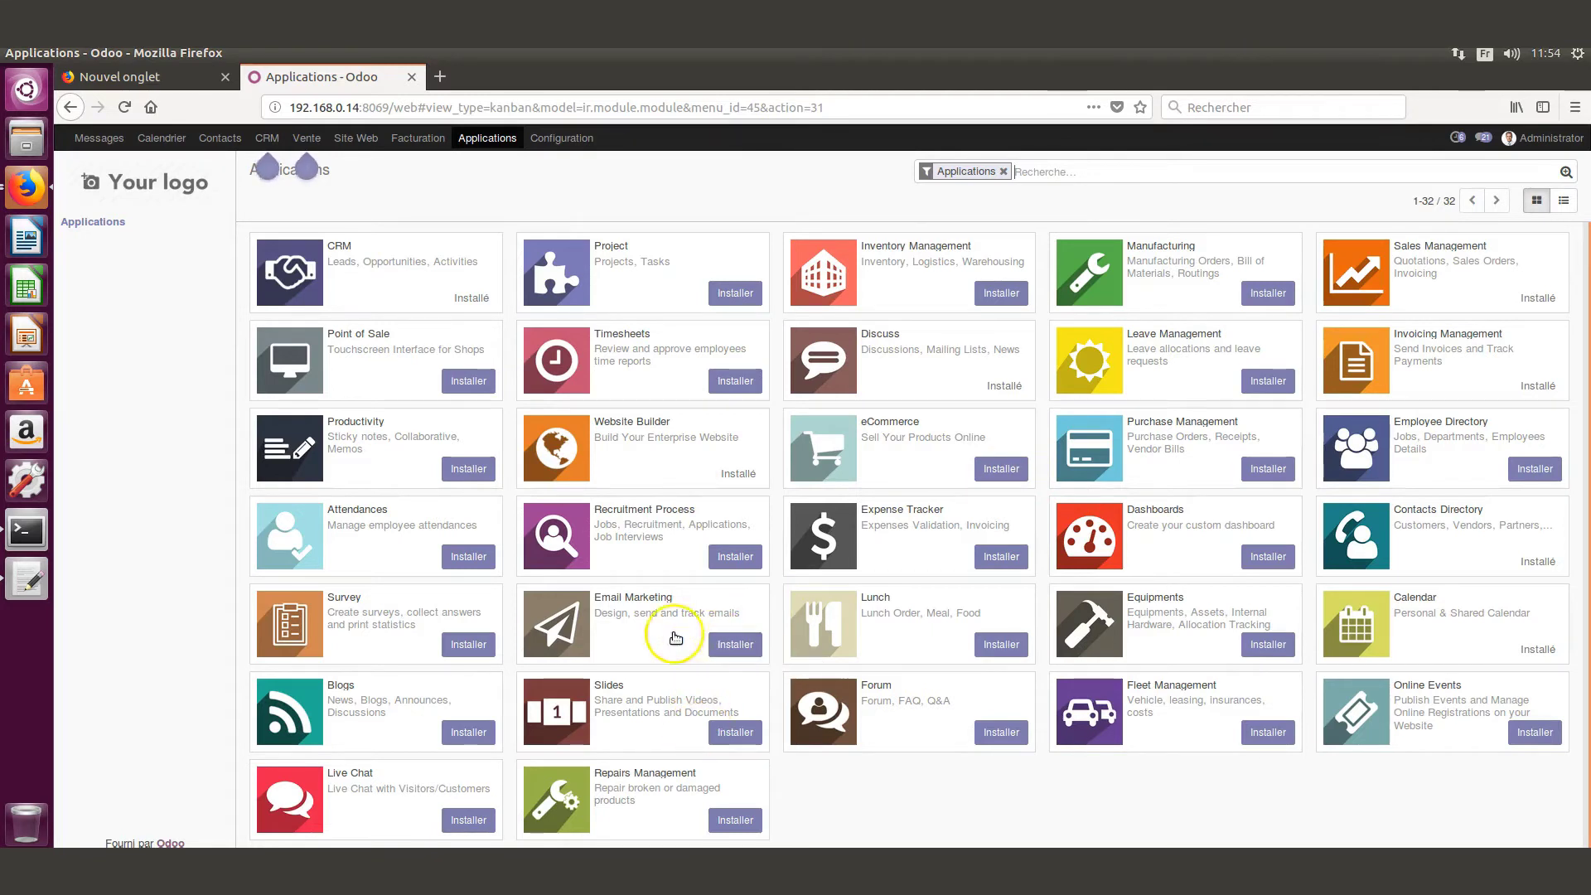
left_click(735, 645)
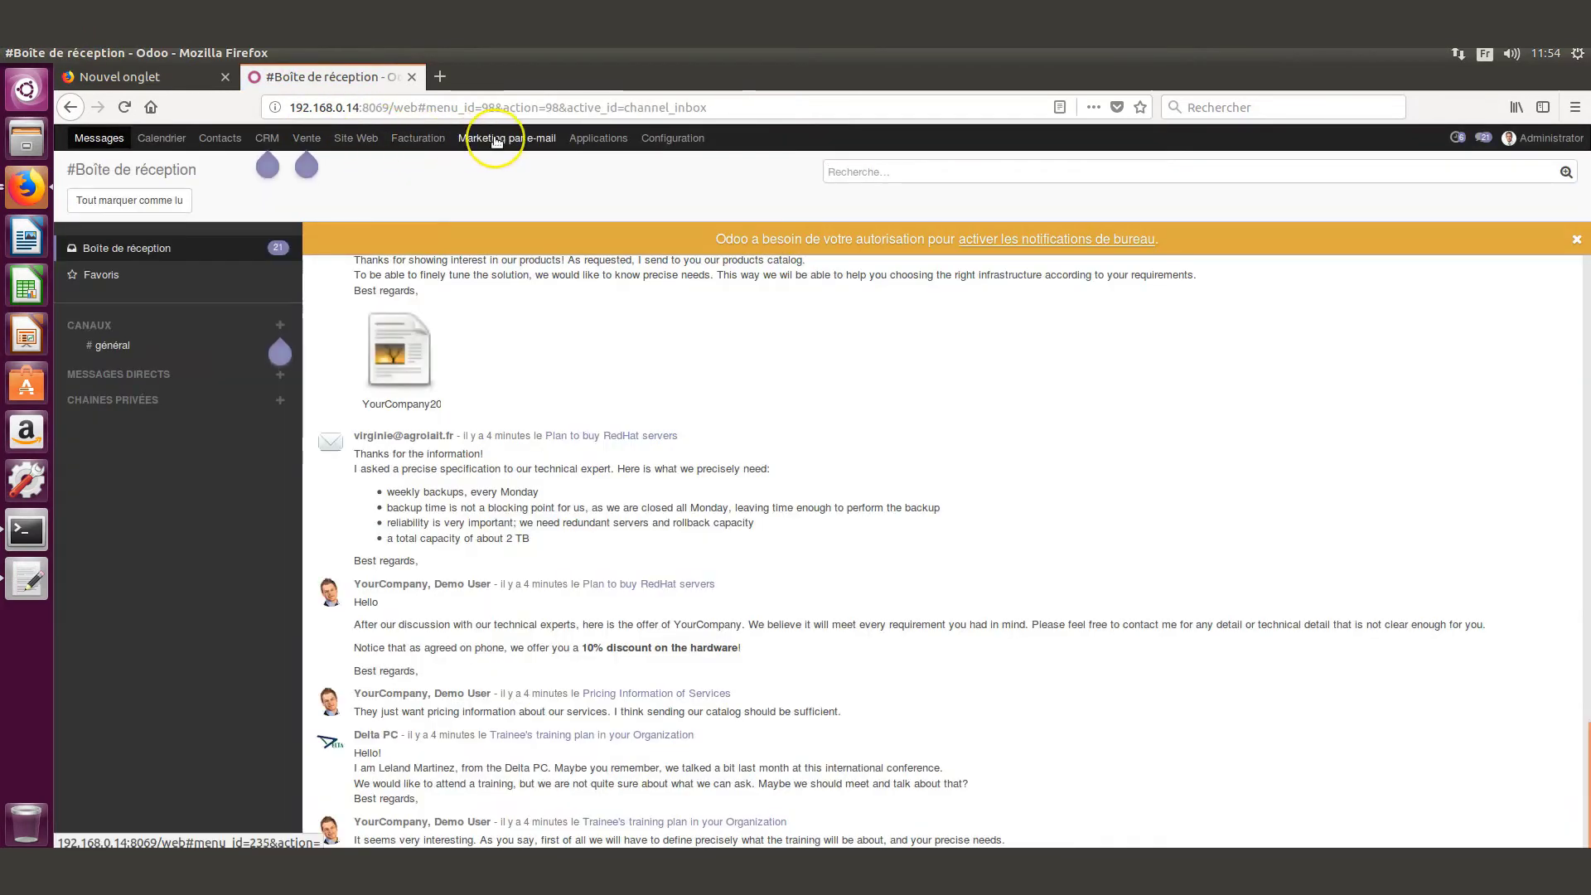
left_click(586, 142)
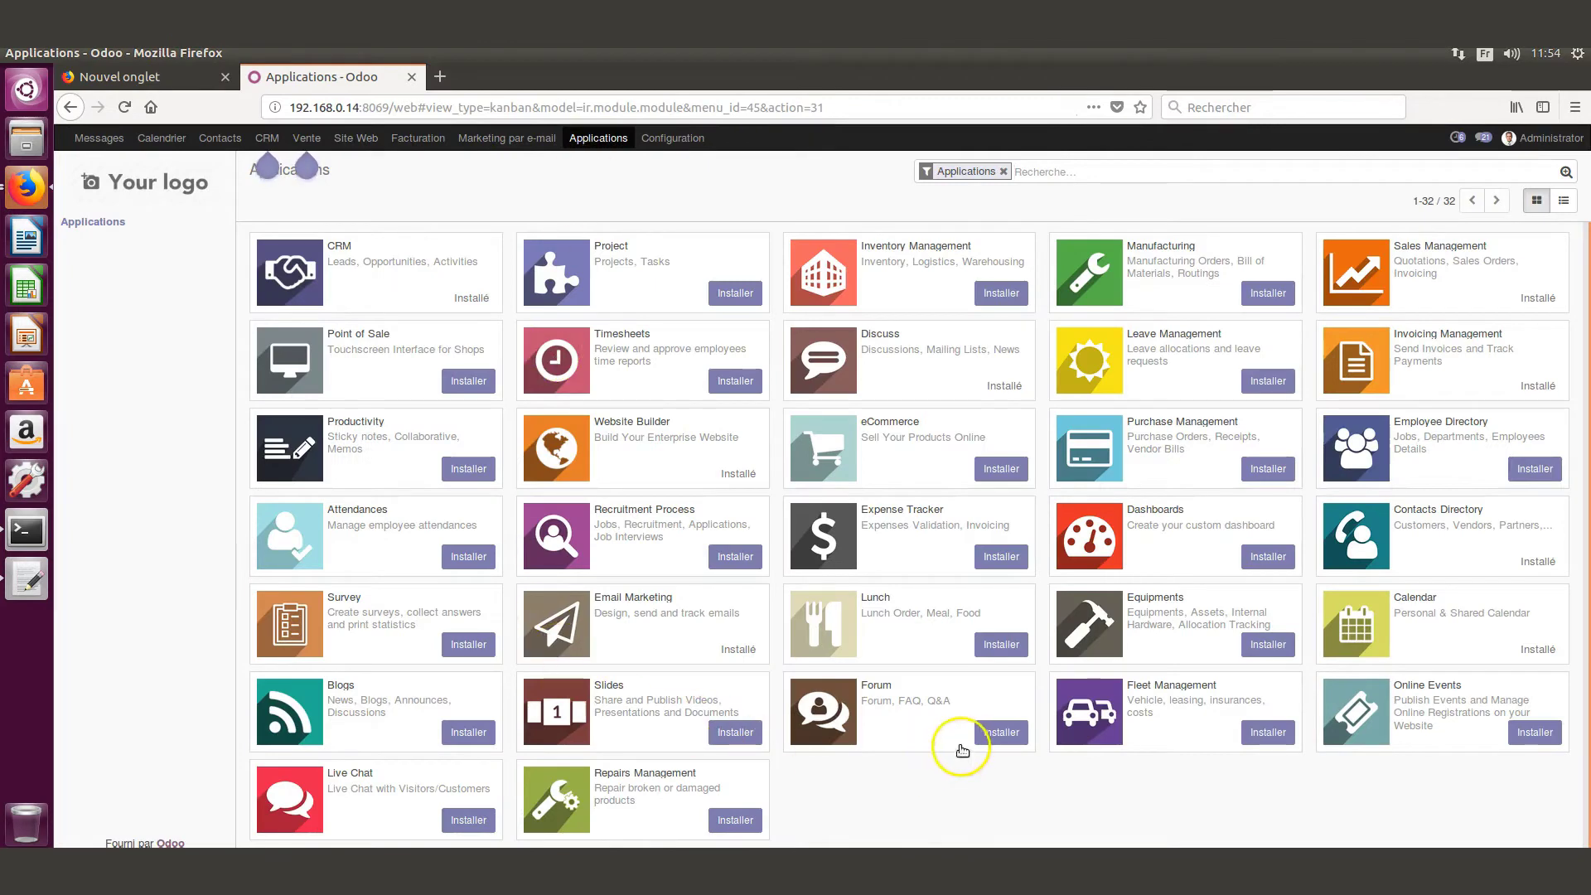
left_click(1000, 733)
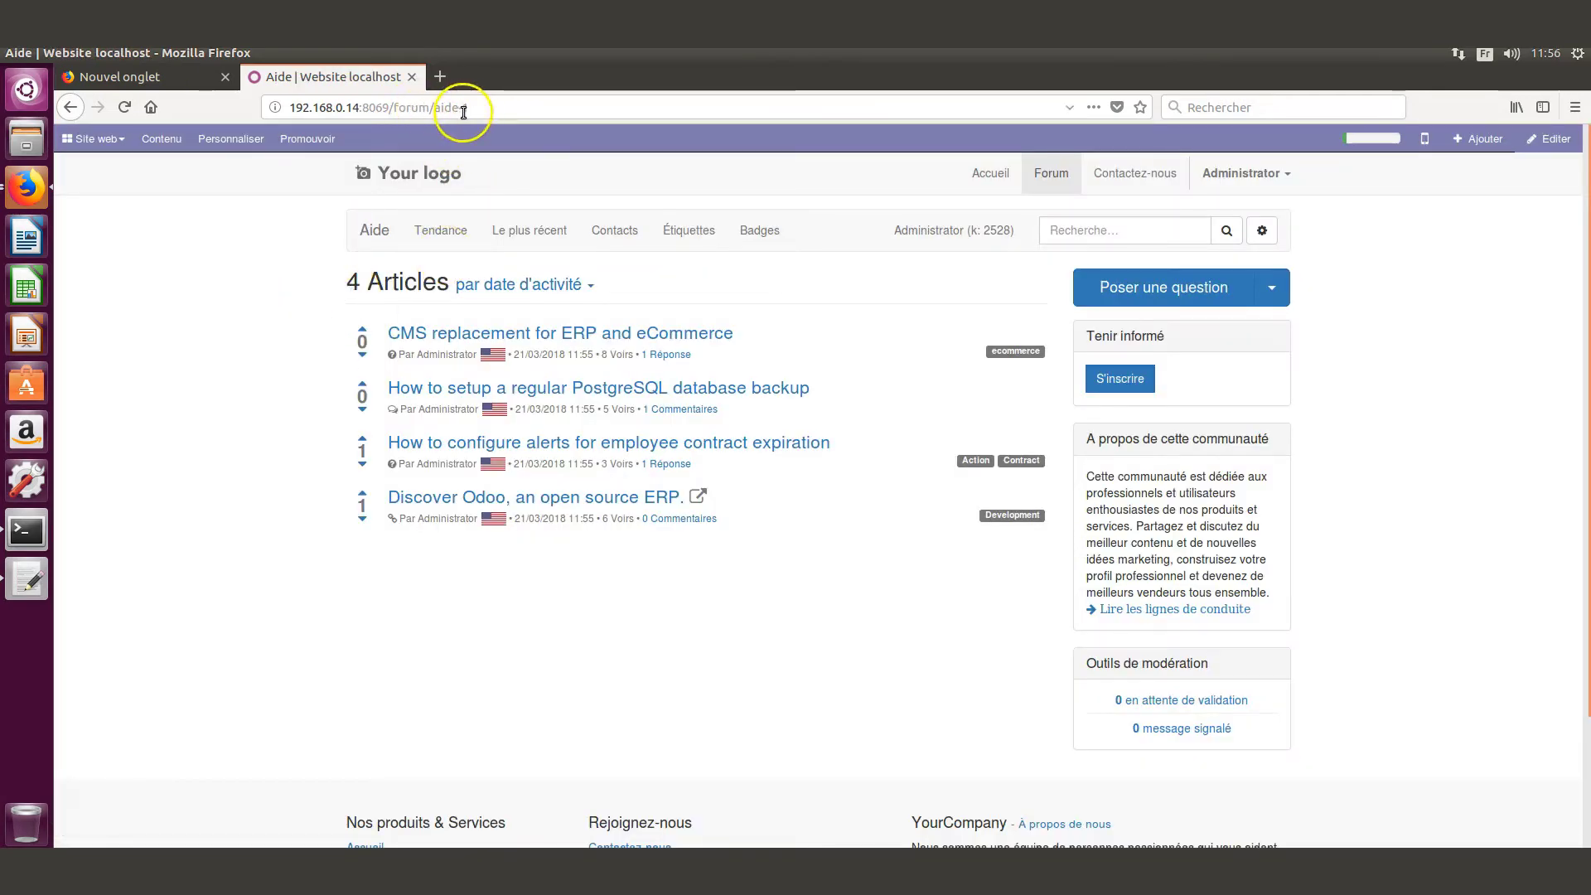
- Return from the forum page to the Applications list to review the installed apps
left_click(98, 139)
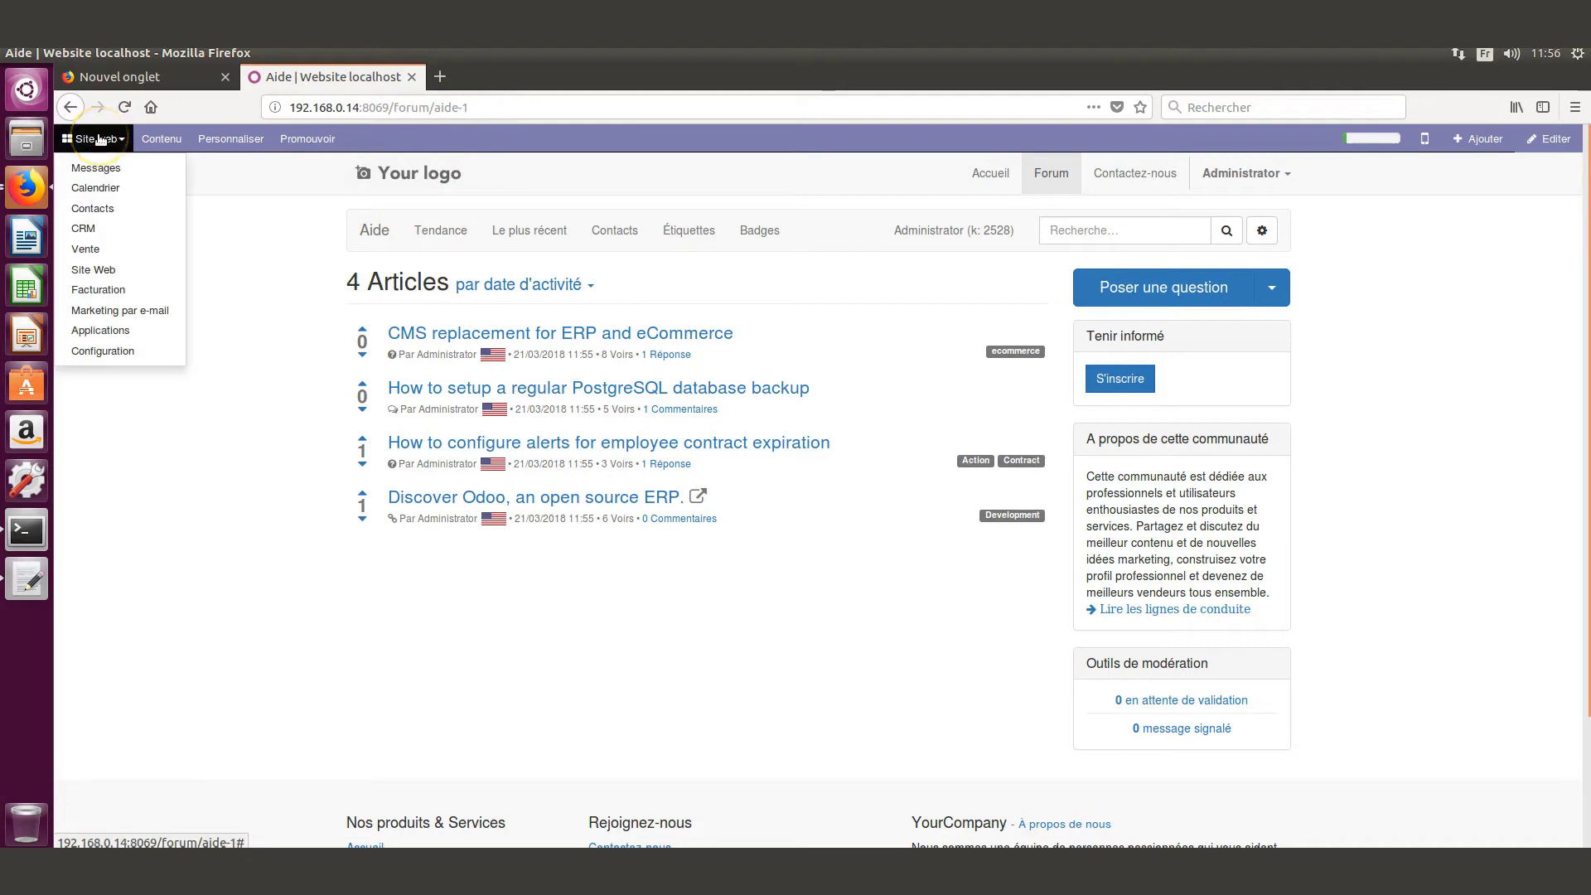
left_click(98, 340)
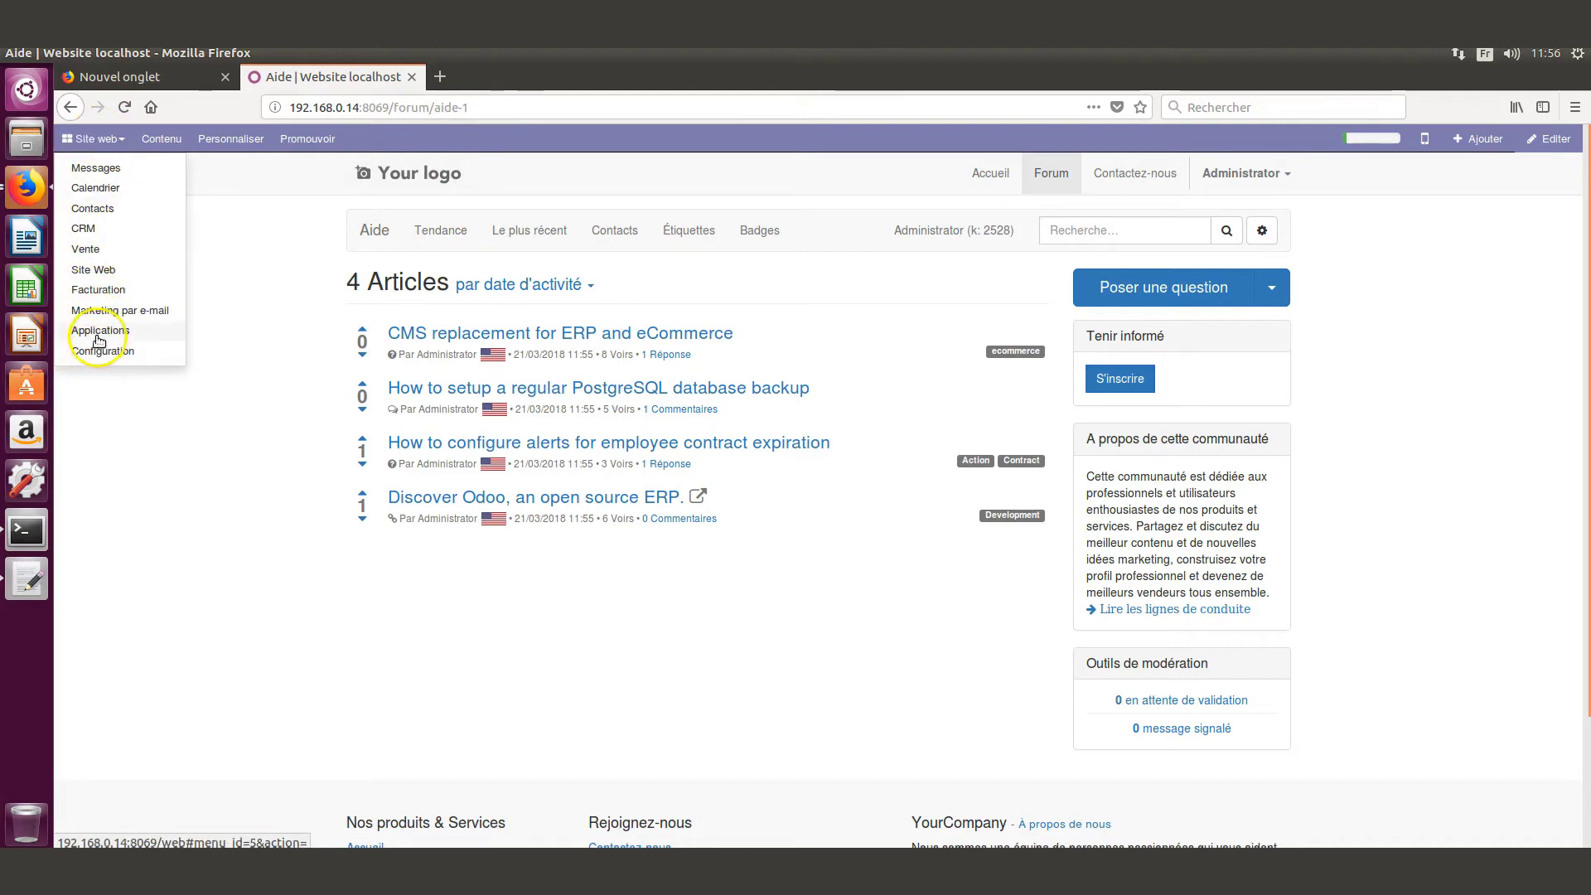
left_click(152, 320)
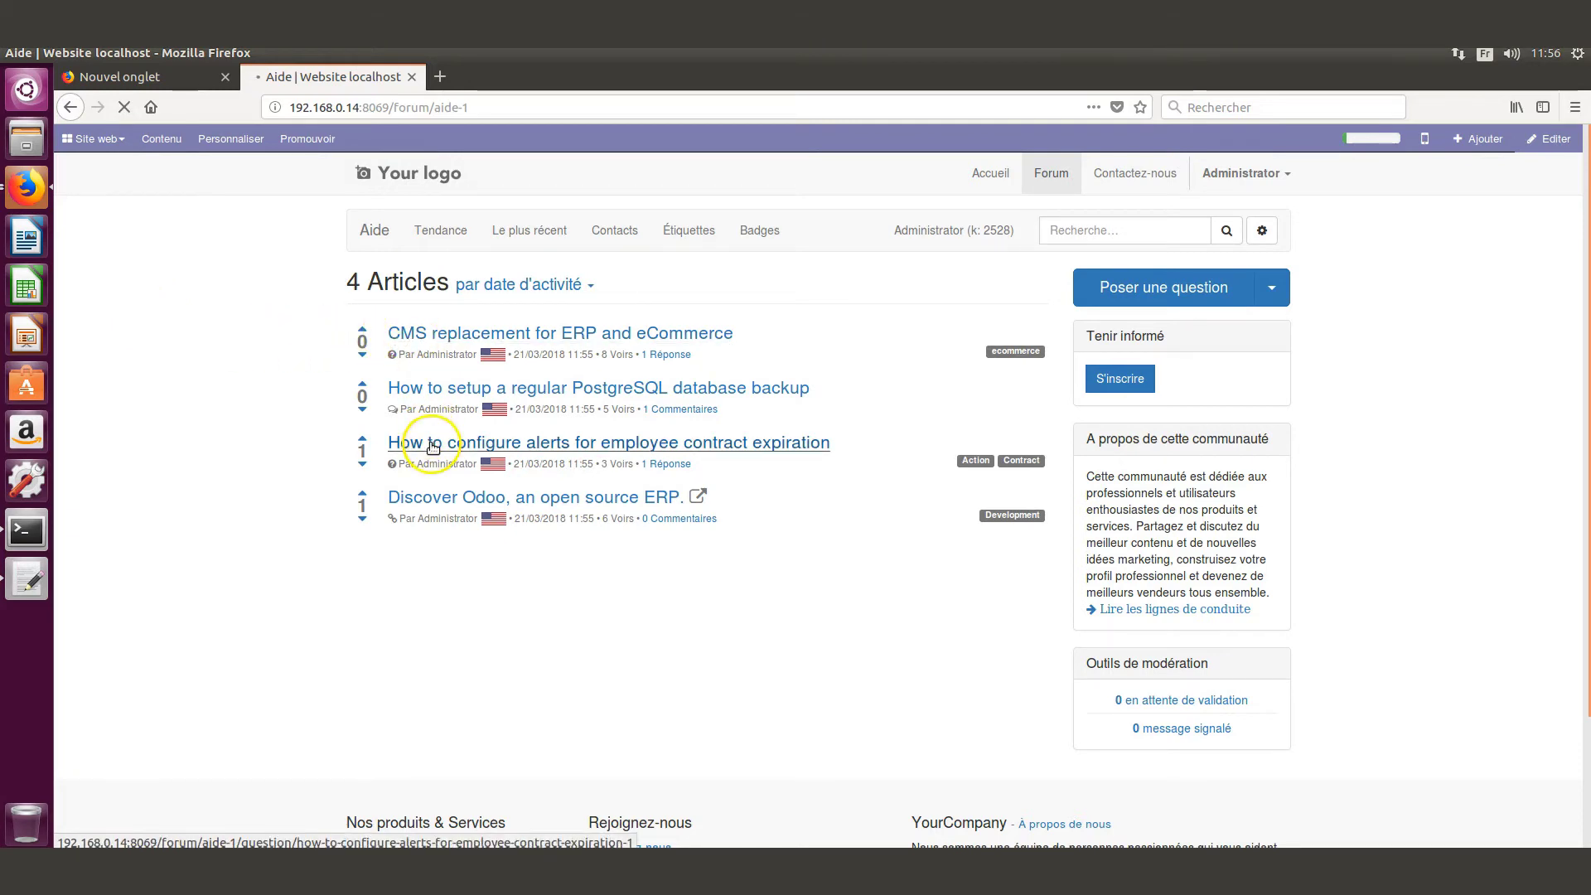
left_click(240, 393)
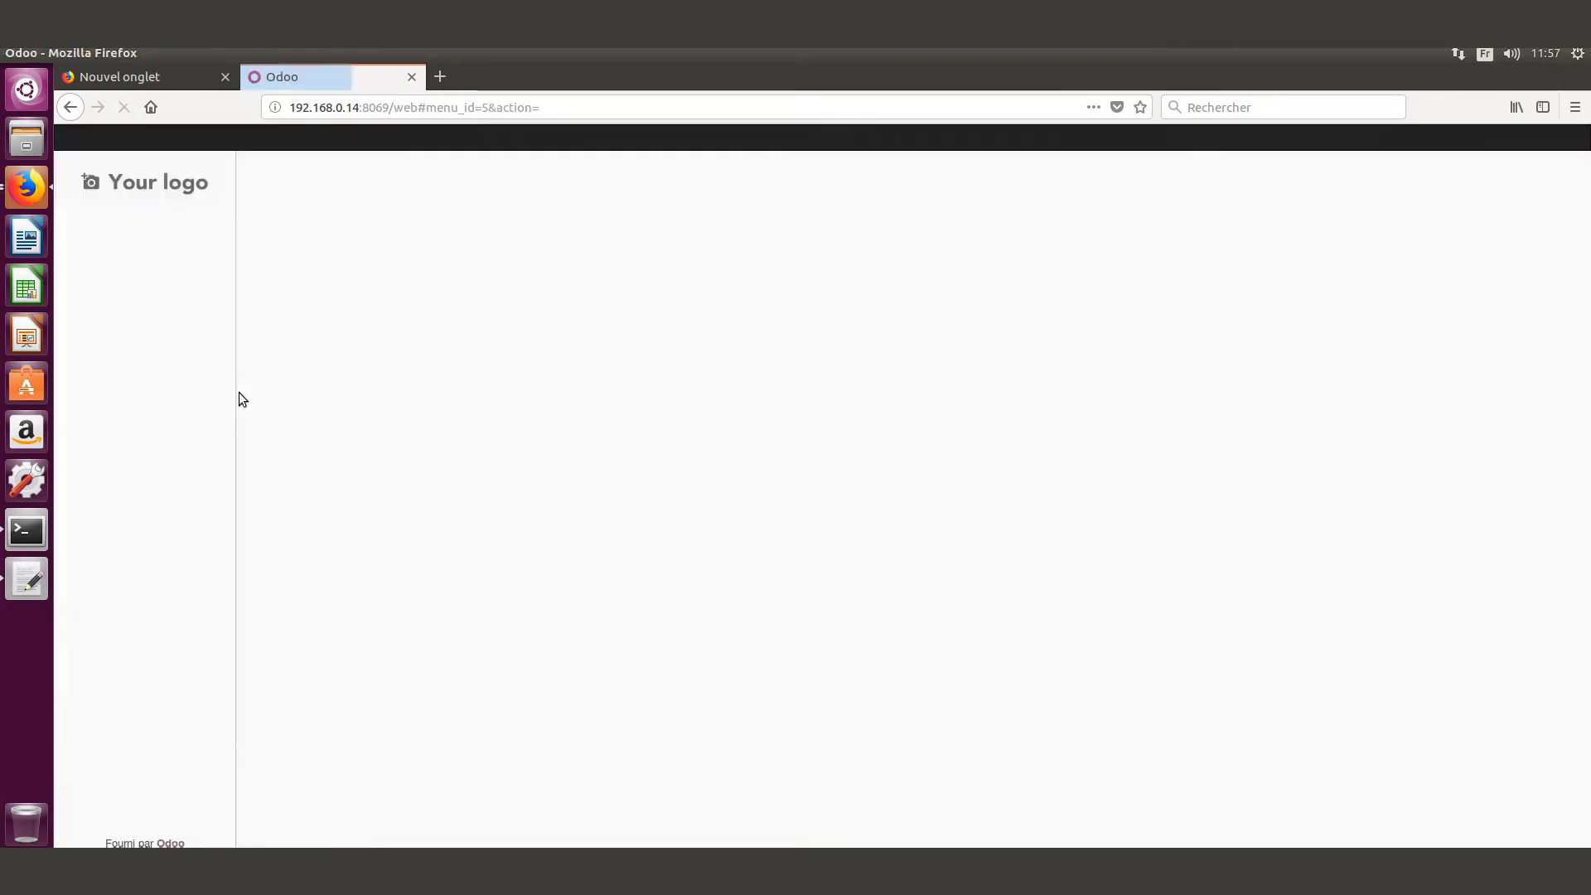
left_click(315, 358)
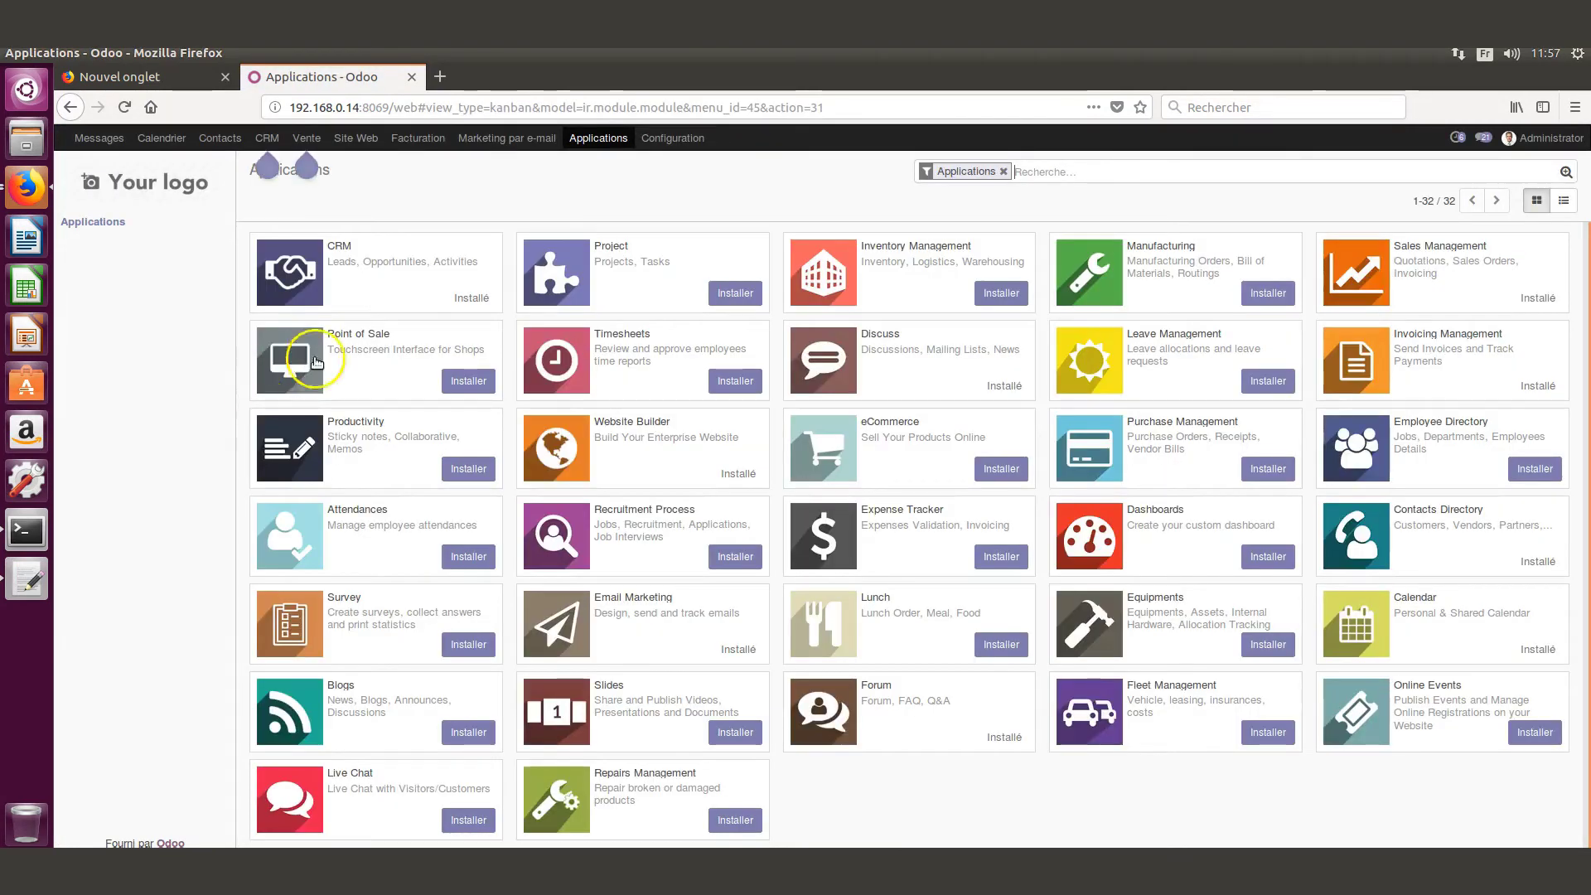
- Open the Messages inbox, allow desktop notifications for the site and dismiss the resulting notification
left_click(117, 142)
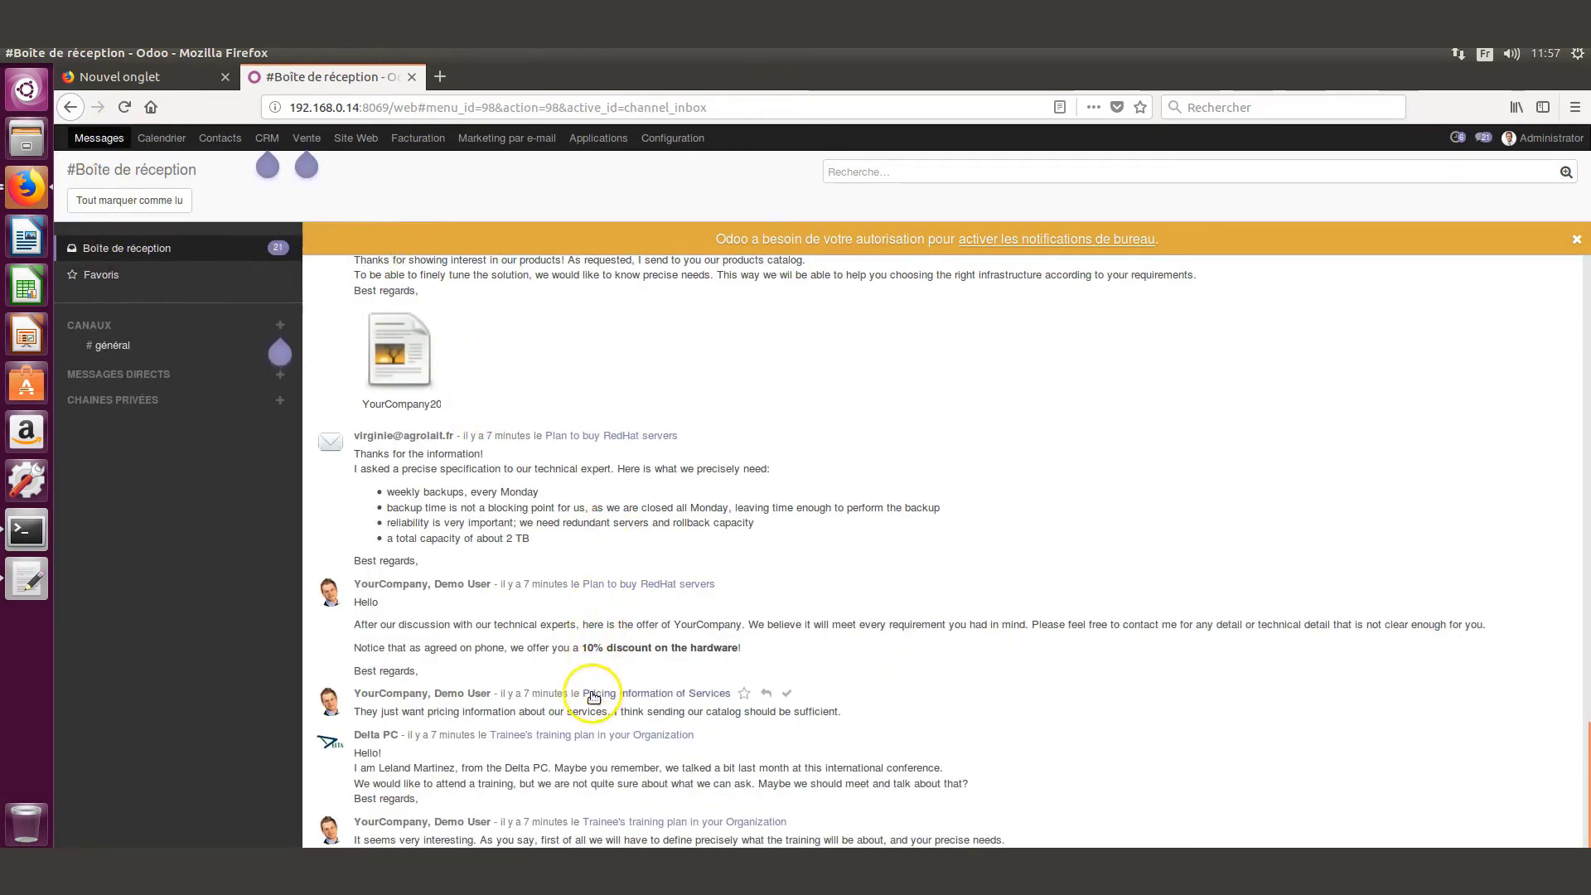
scroll(592, 788, "up", 10)
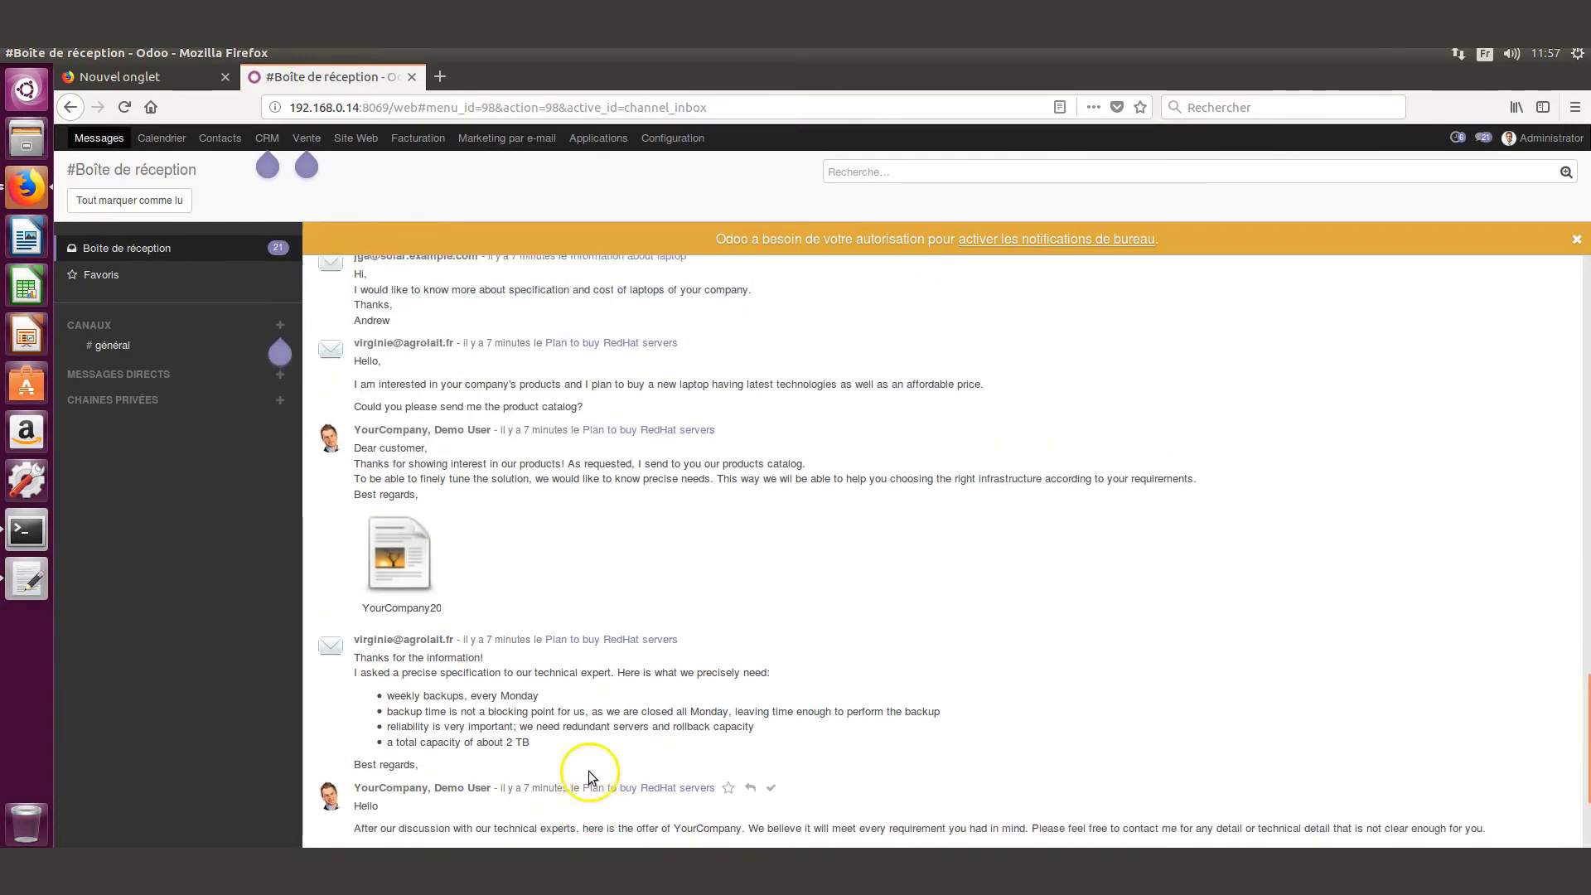
scroll(592, 773, "up", 4)
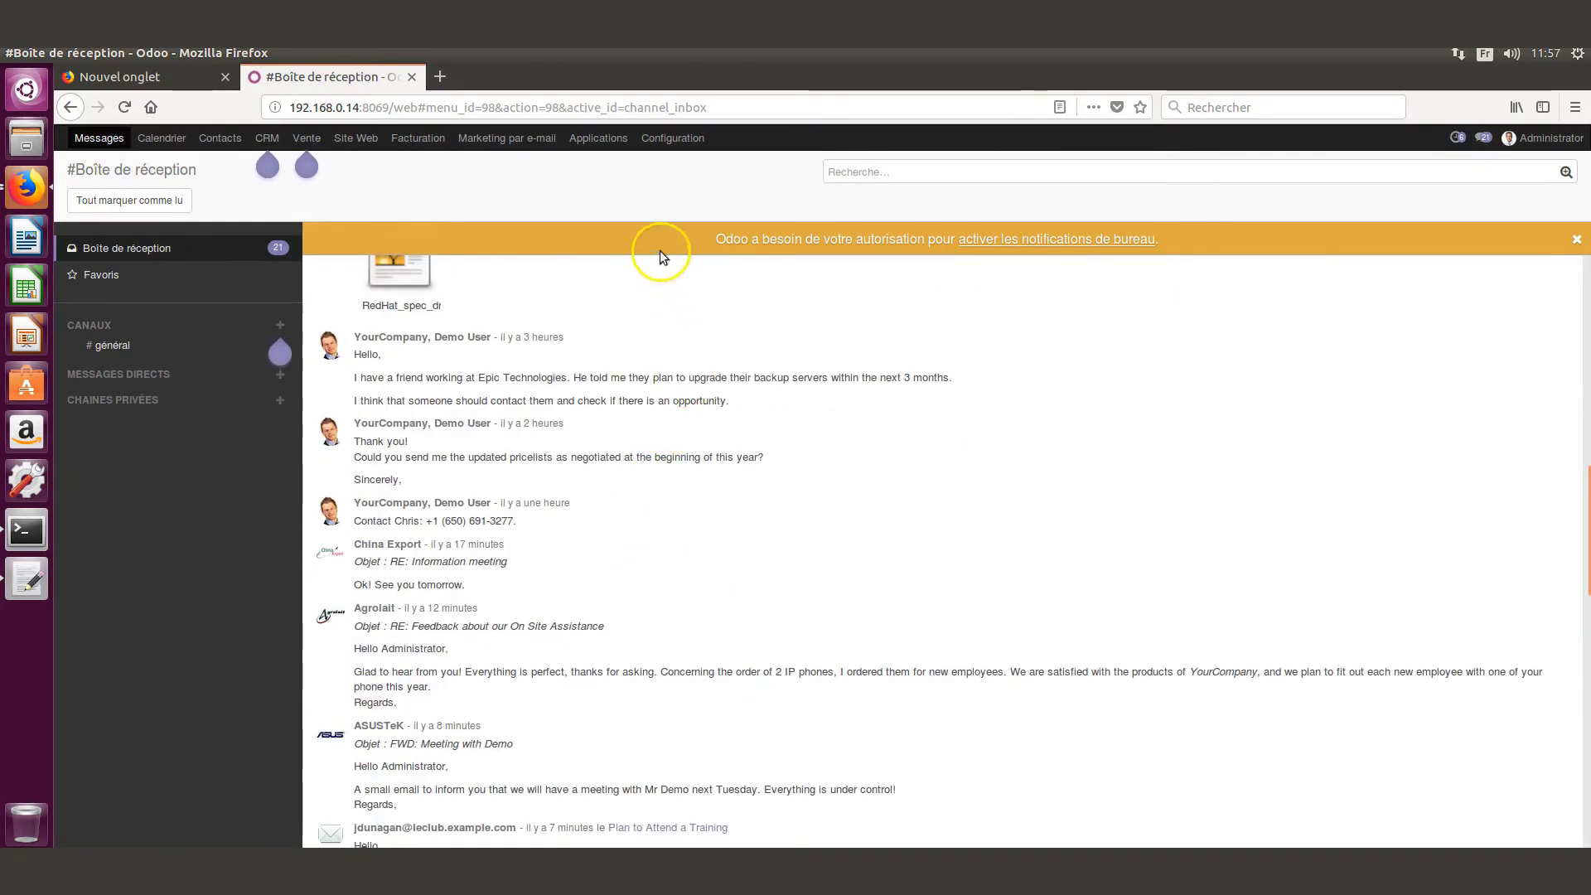
left_click(1105, 246)
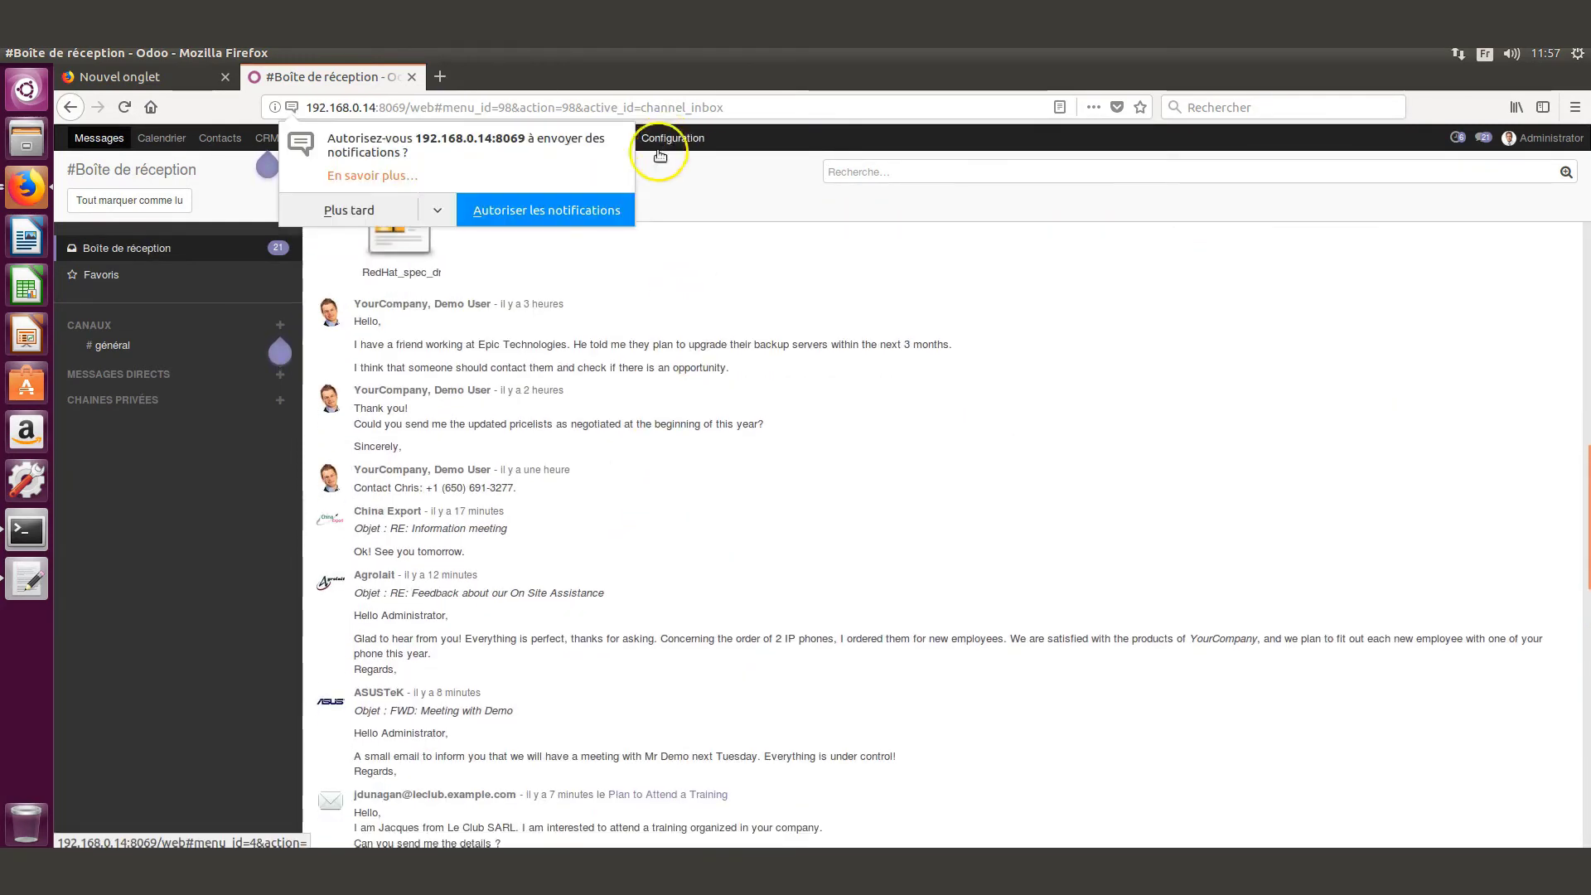
left_click(549, 212)
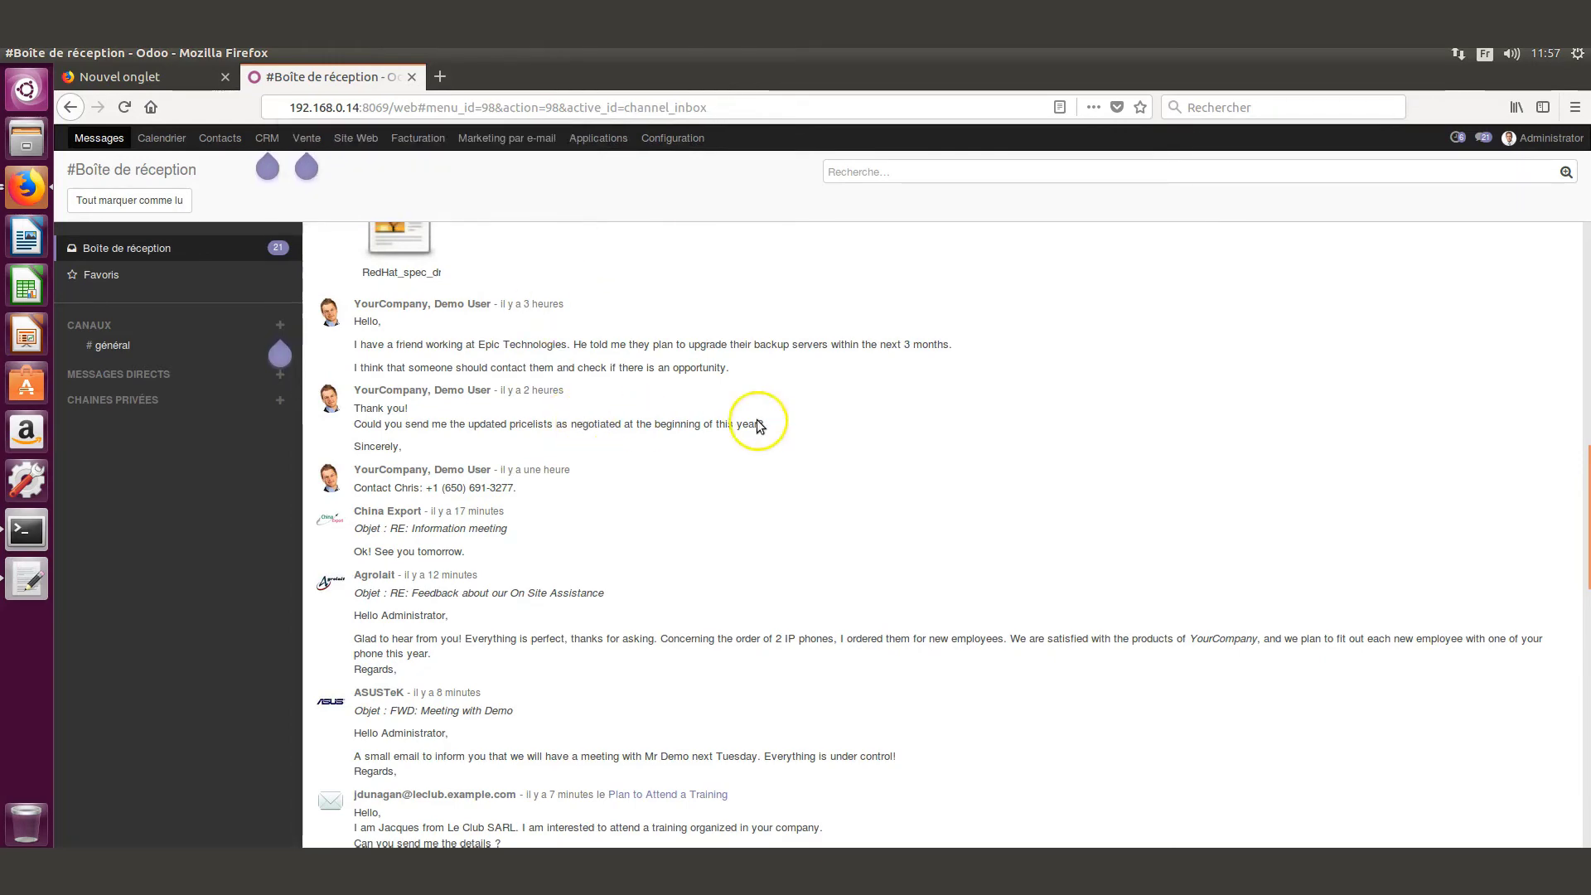
scroll(767, 418, "up", 5)
scroll(768, 421, "up", 6)
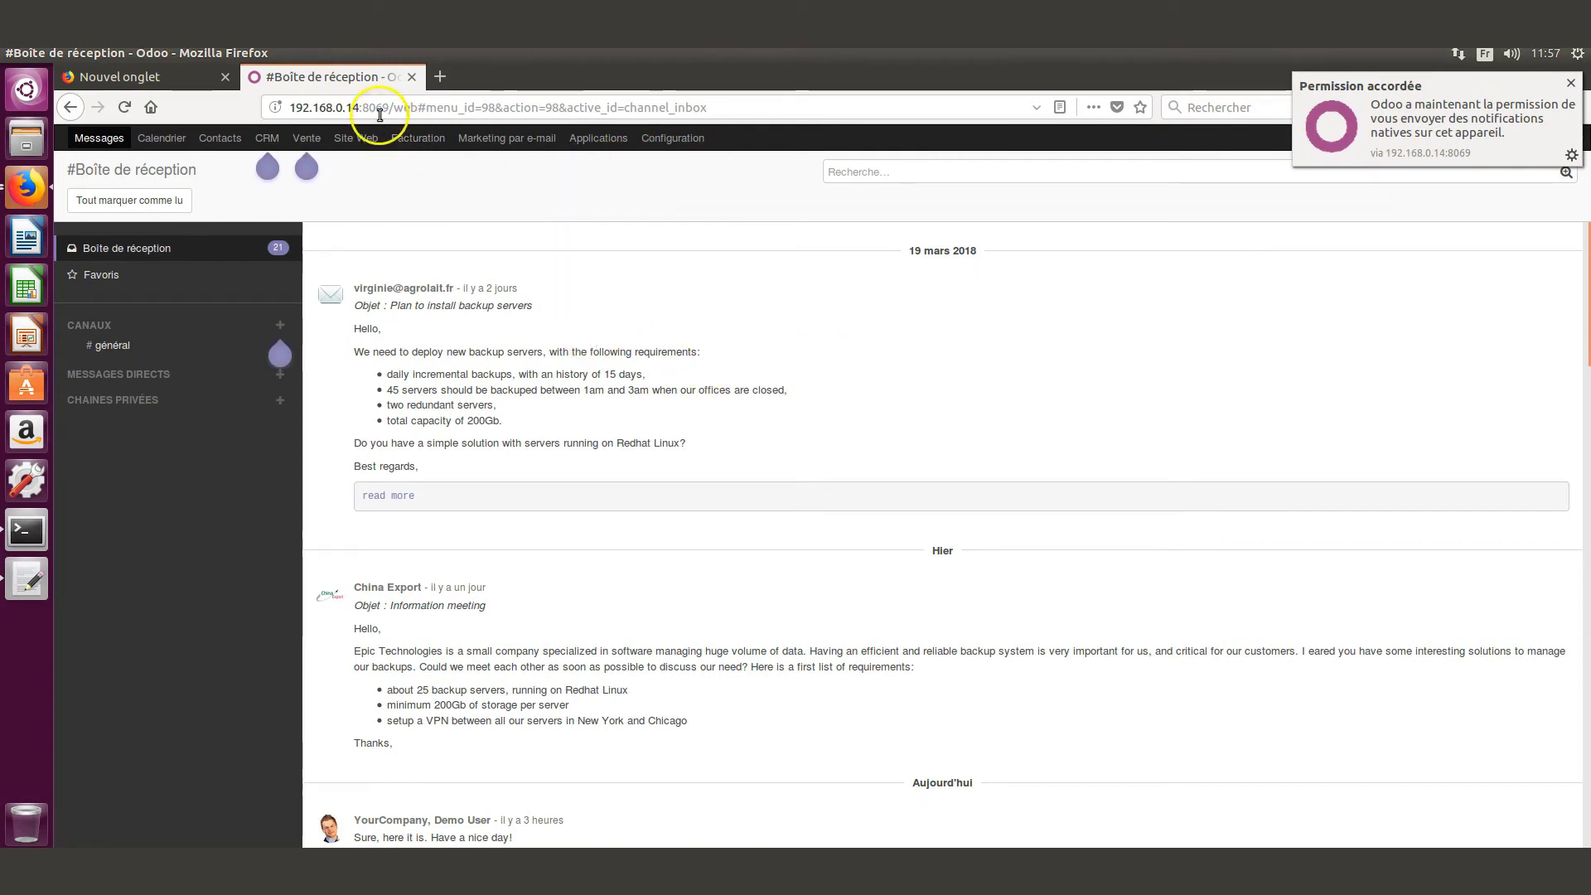
left_click(1571, 85)
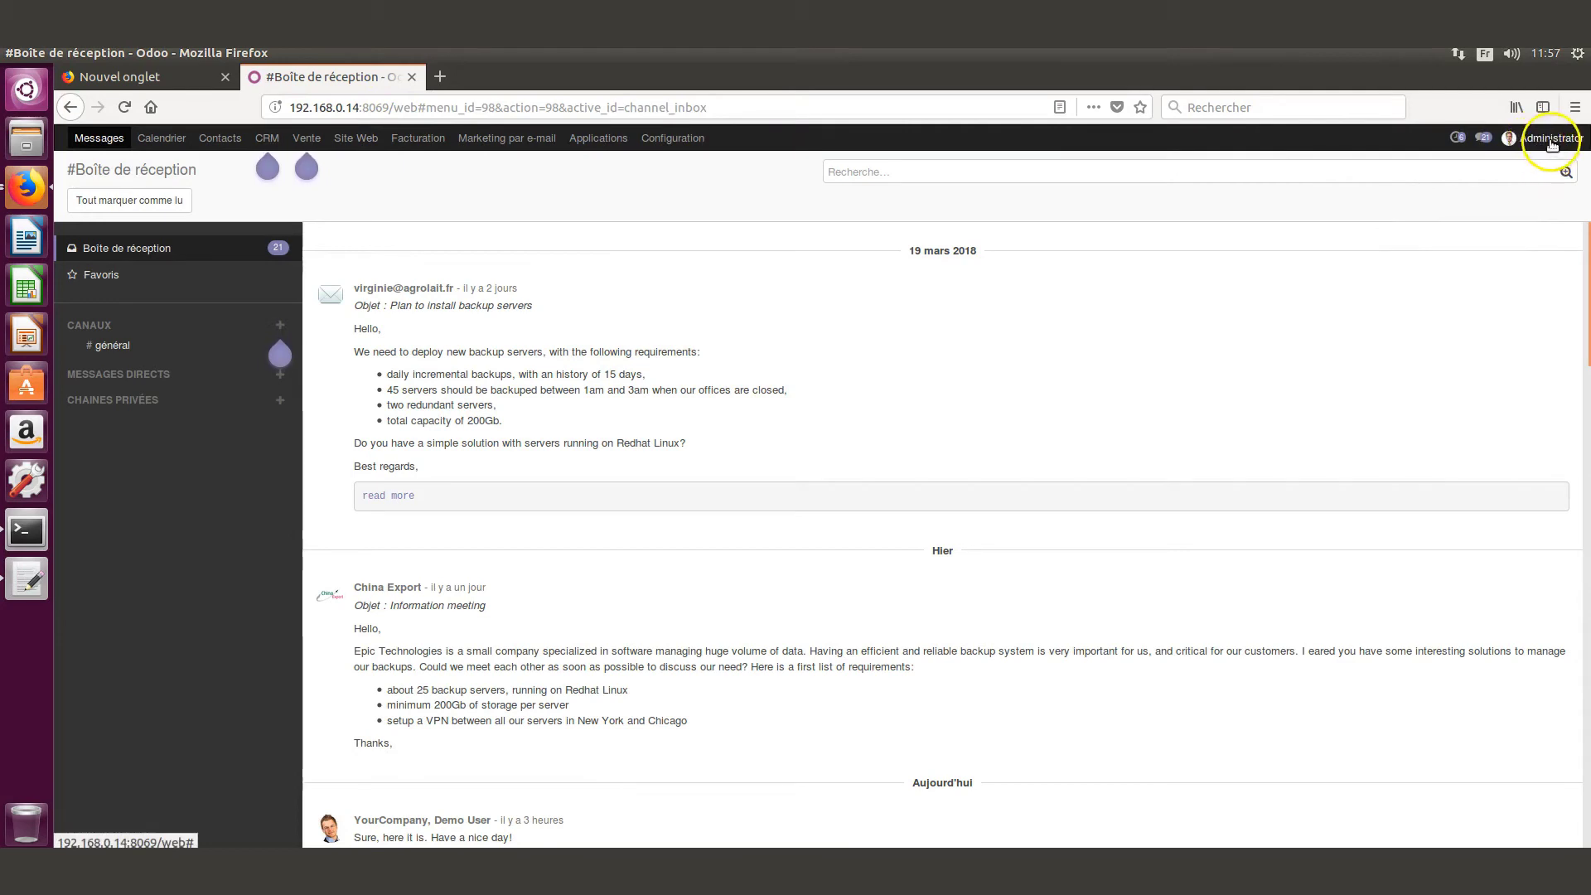
- Log out of the Administrator account
left_click(1551, 143)
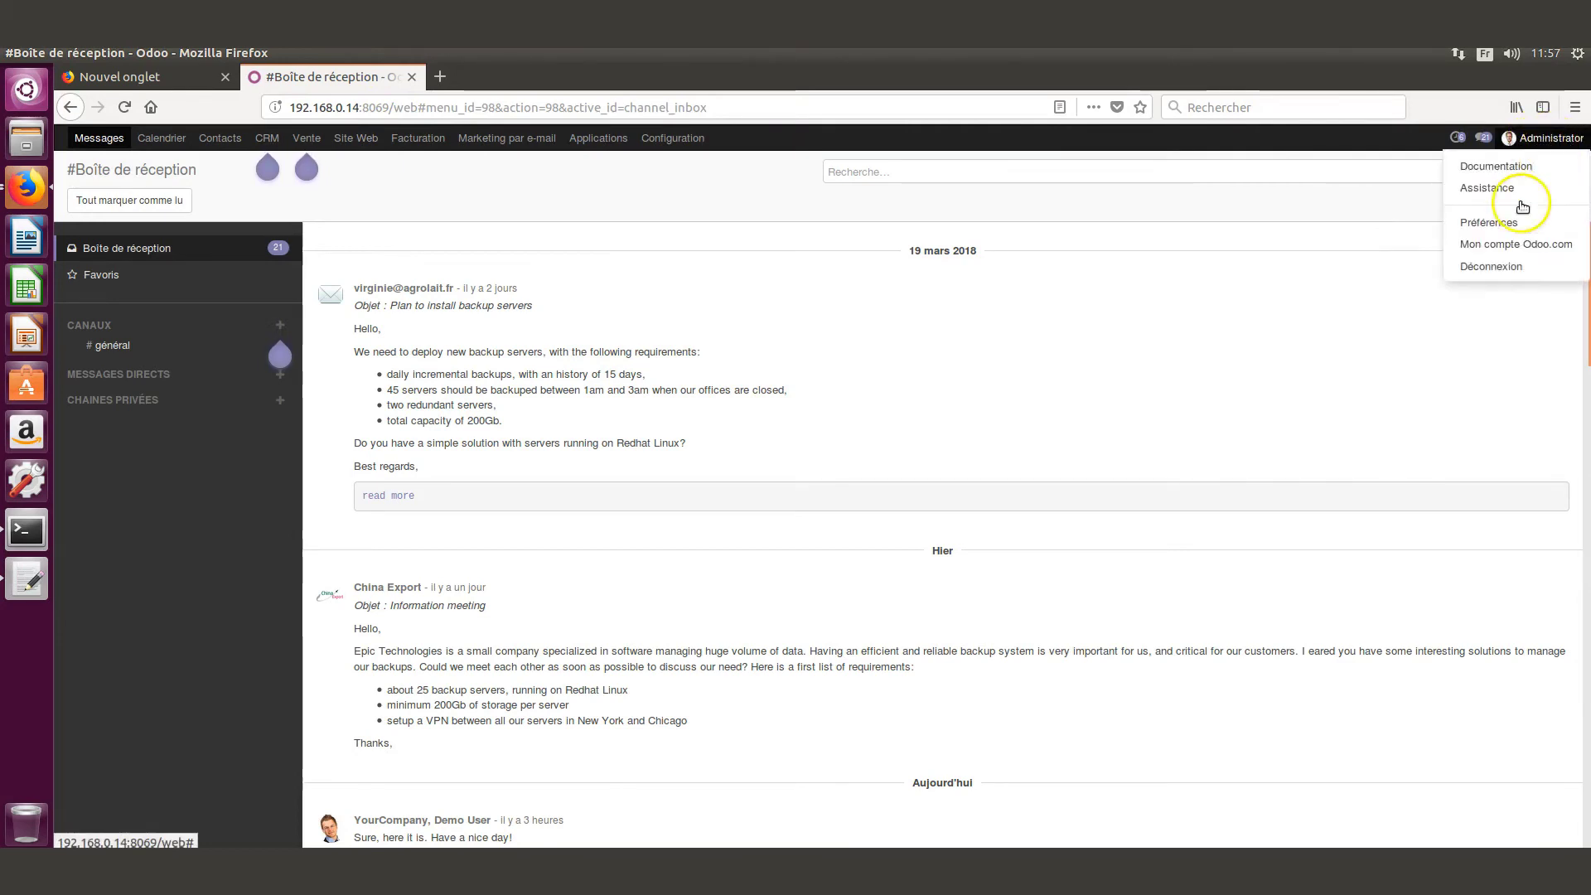
left_click(1516, 266)
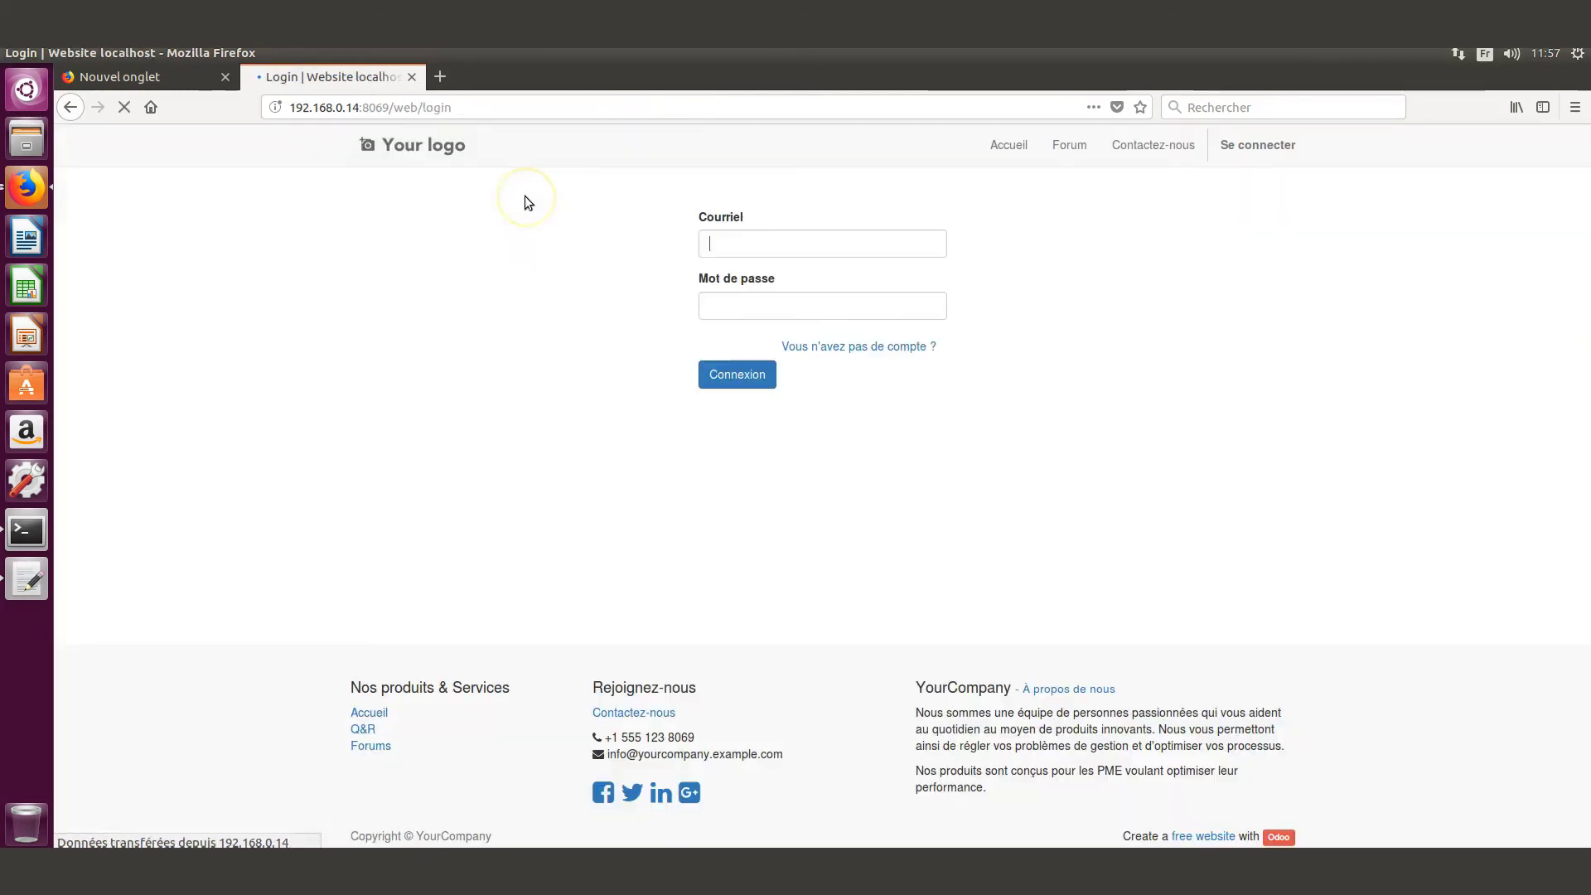
- Examine the server address in the virtual machine's browser and in the host computer's Firefox window
left_click(418, 108)
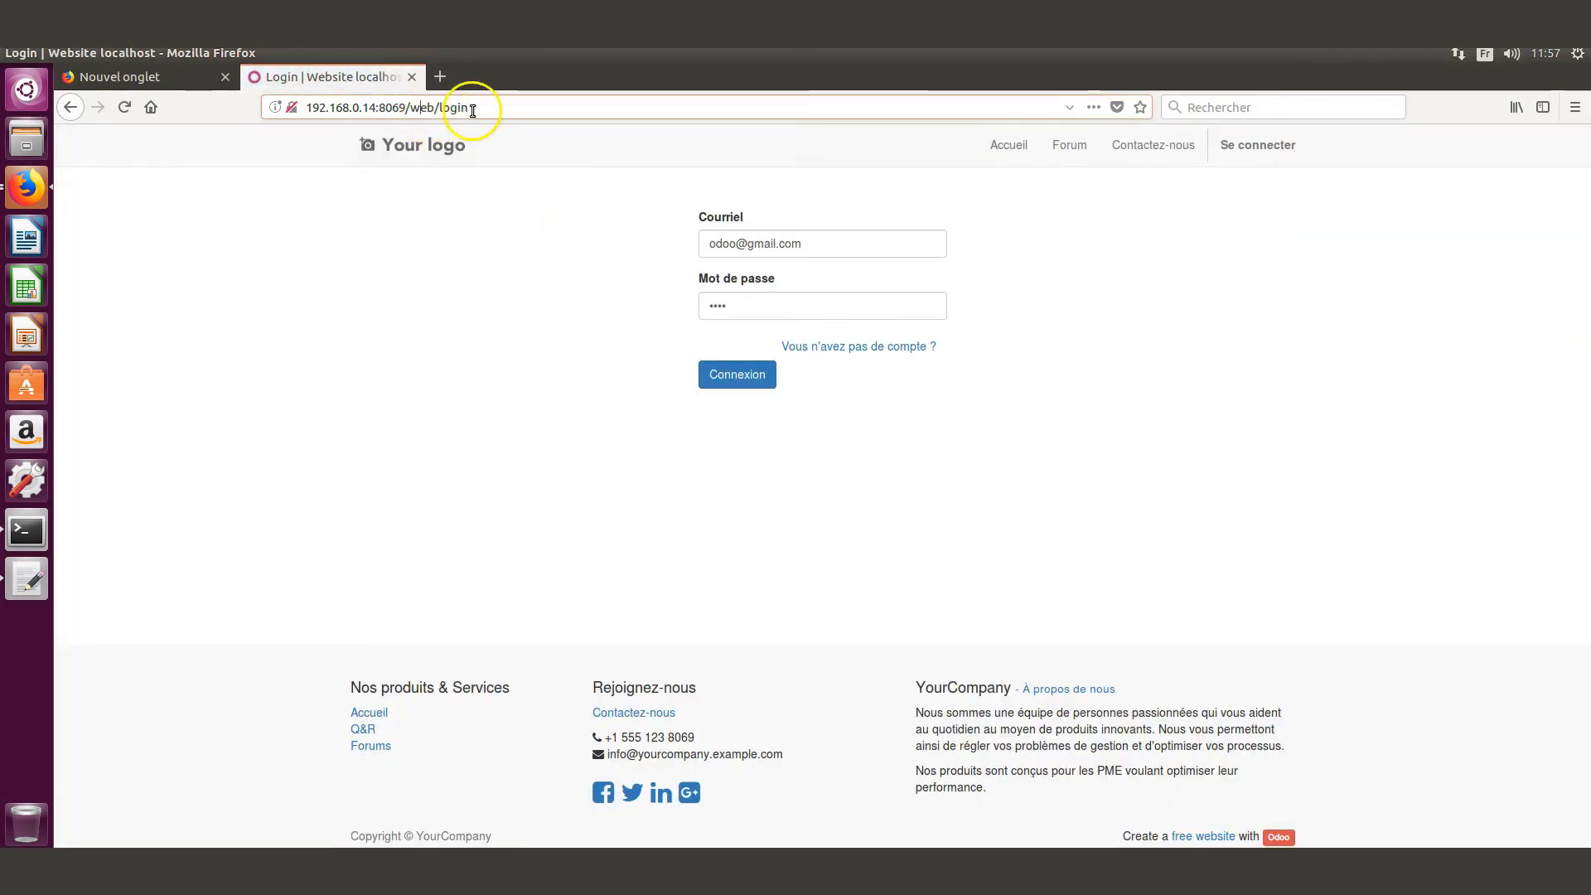
left_click_drag(479, 108, 292, 108)
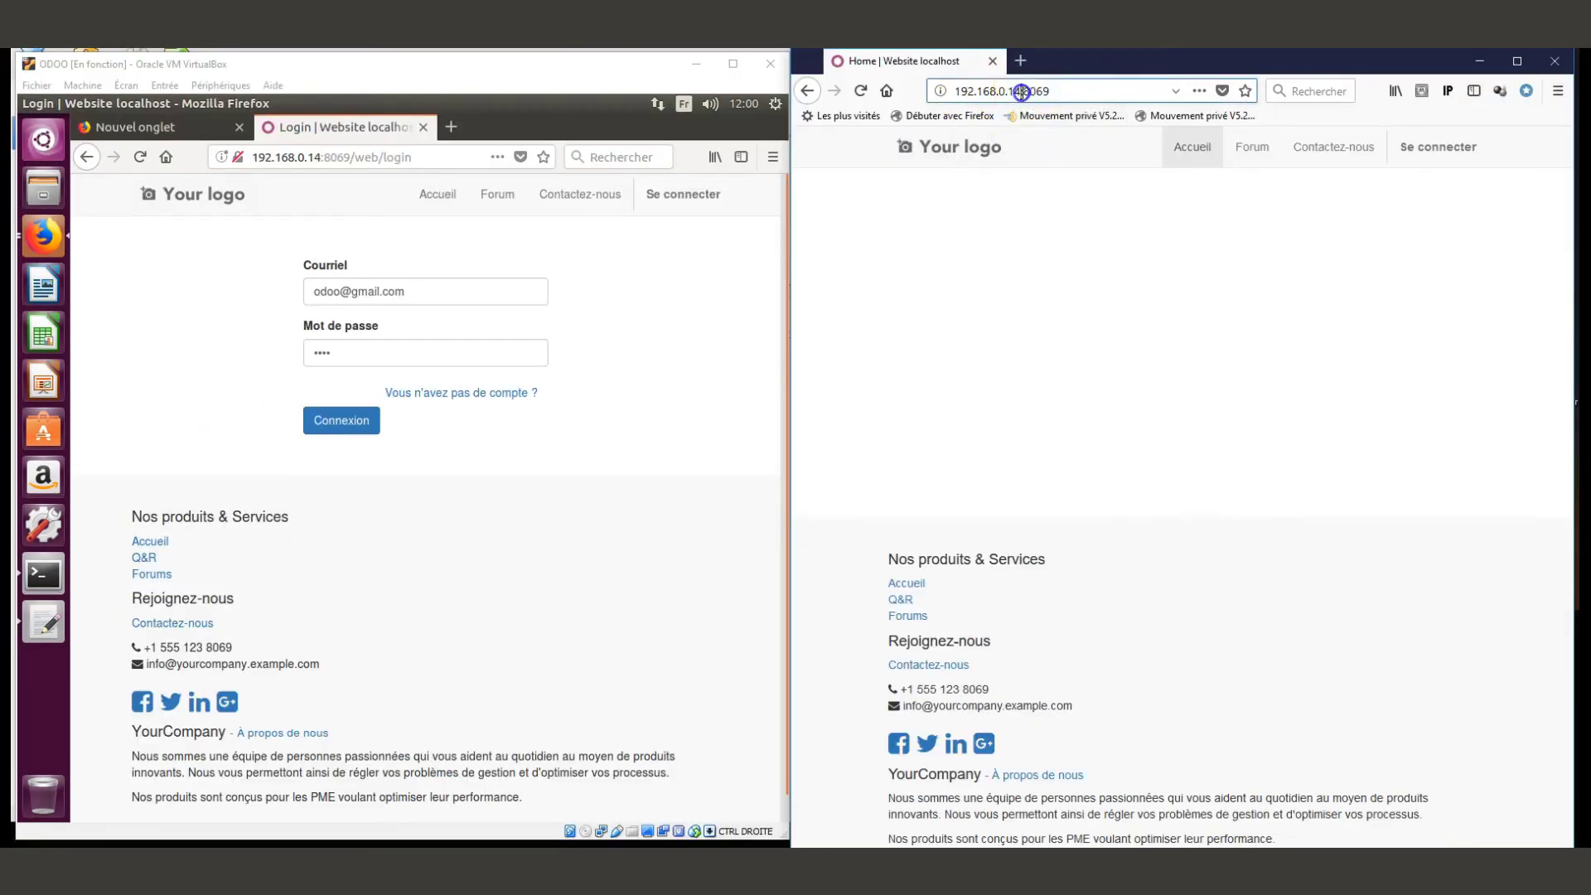
left_click(1021, 91)
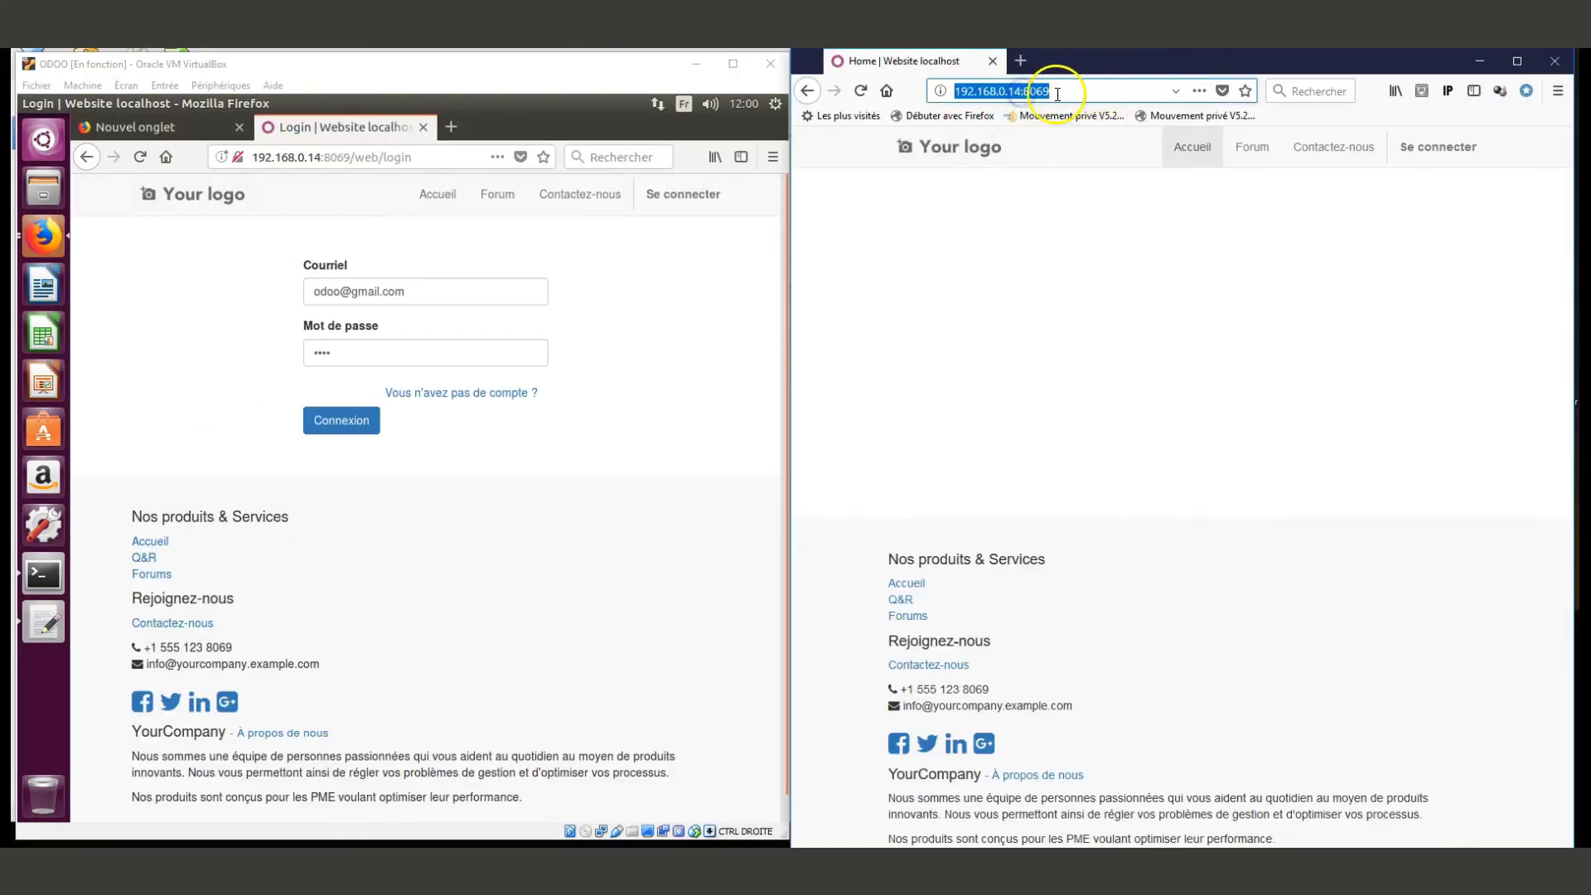
- Log in with the account's e-mail and password in the host's Firefox without saving the credentials, and submit the prefilled login in the virtual machine
left_click(1455, 149)
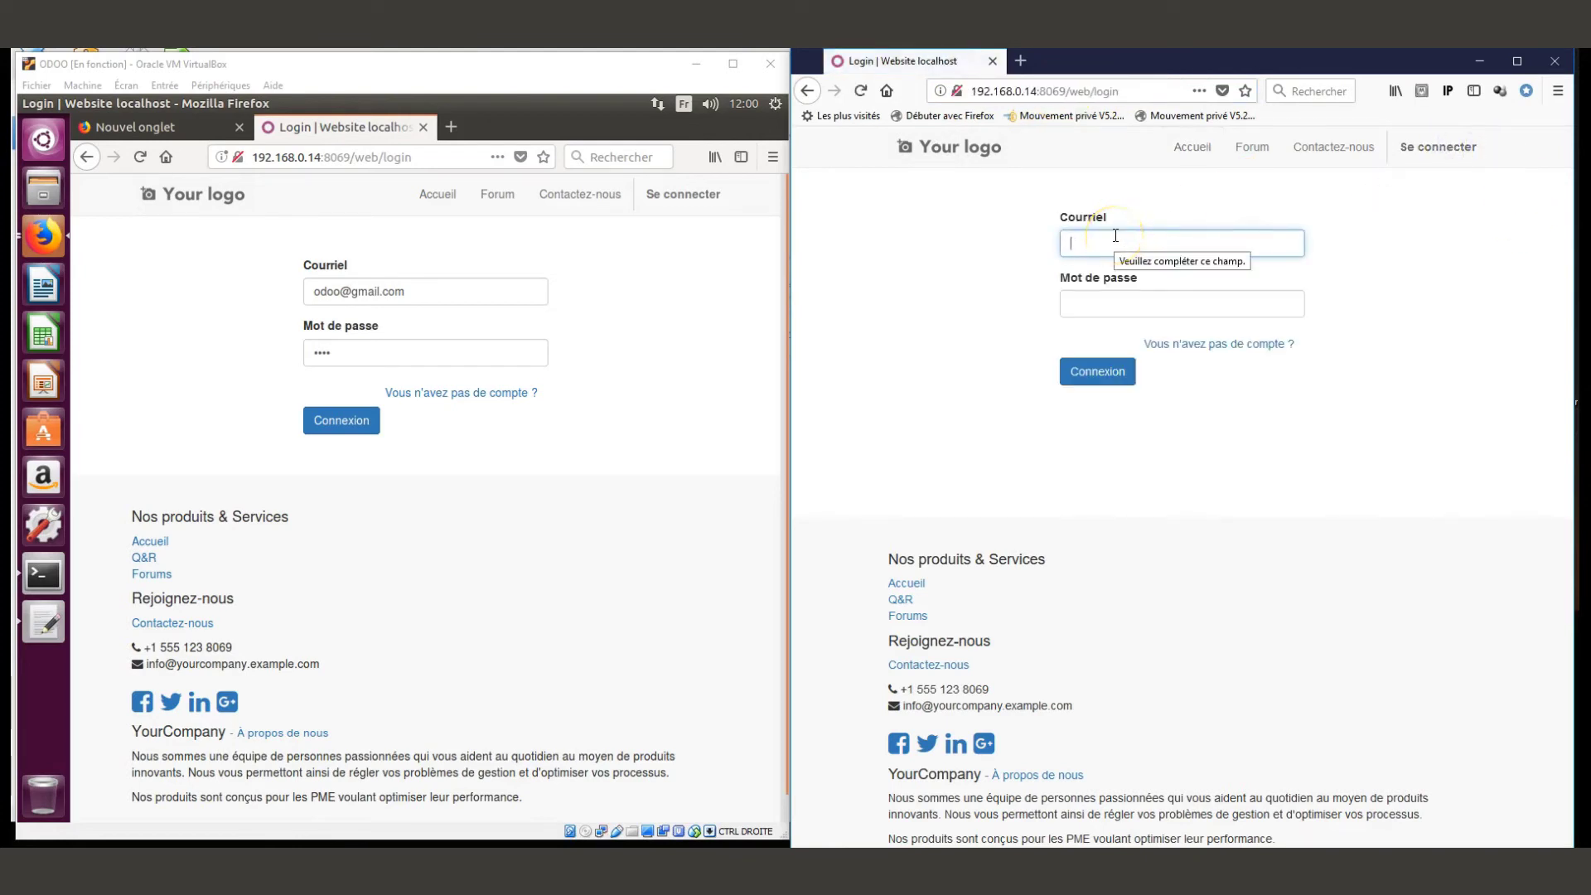
type("OD")
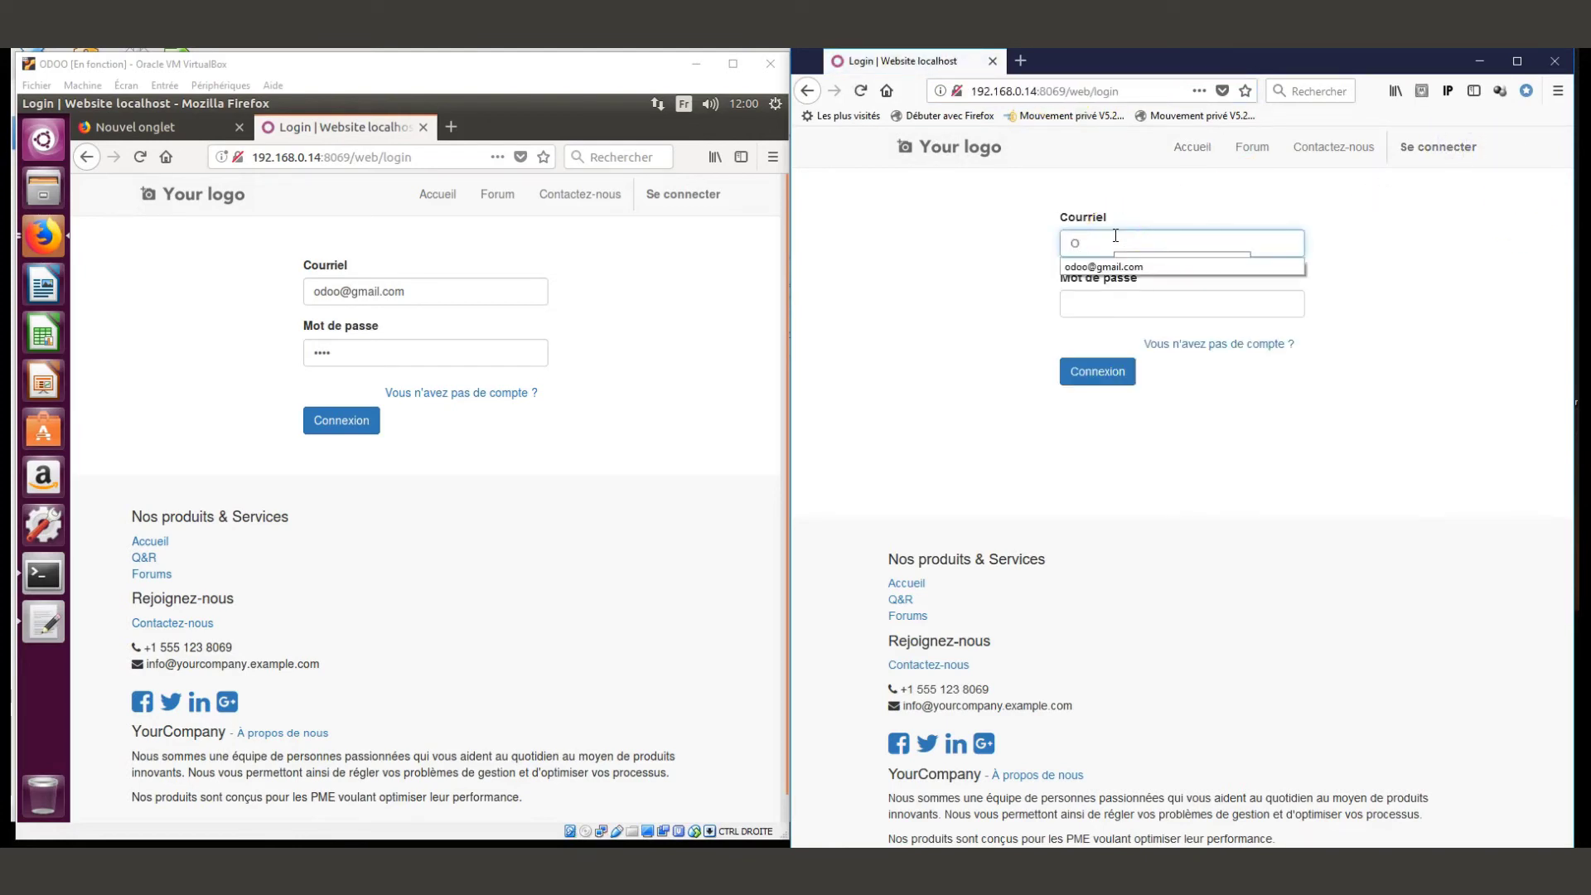
key("Down")
key("Return")
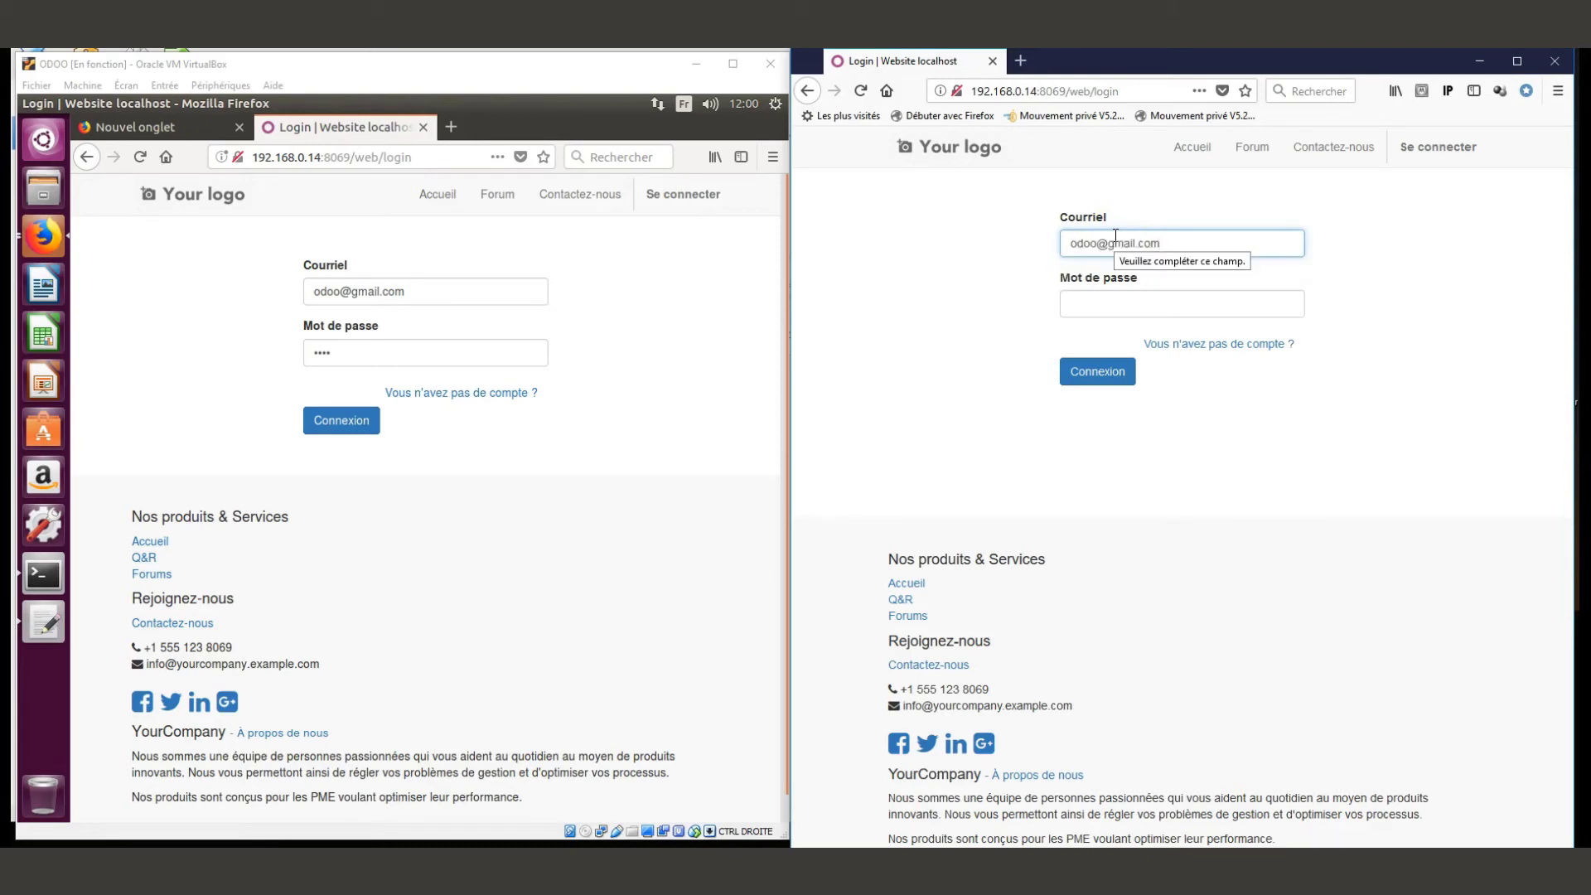
key("Tab")
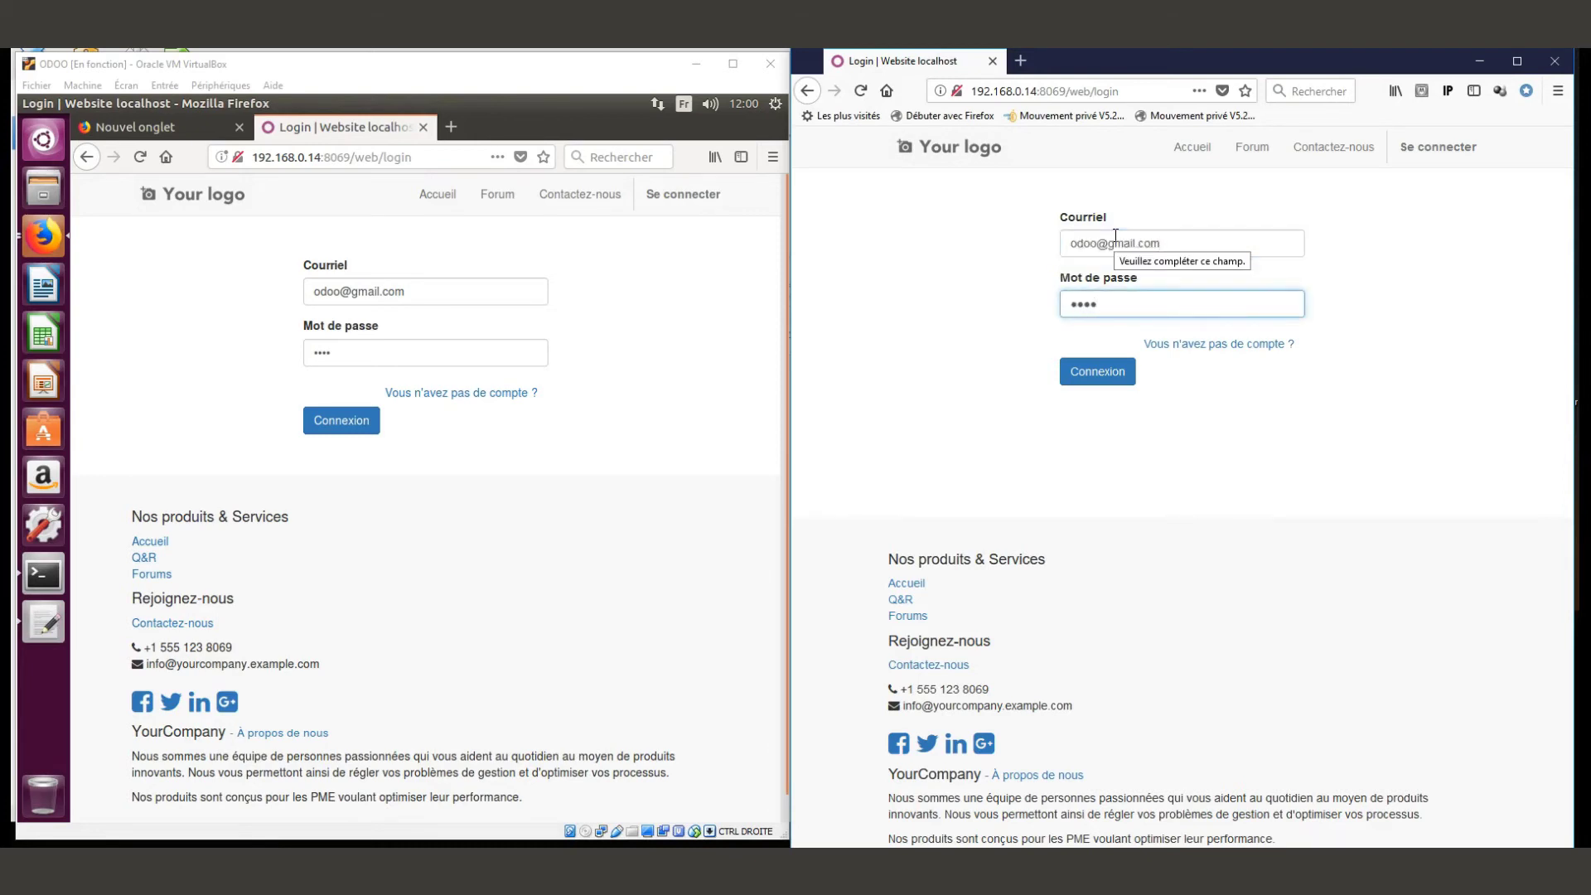
left_click(1101, 373)
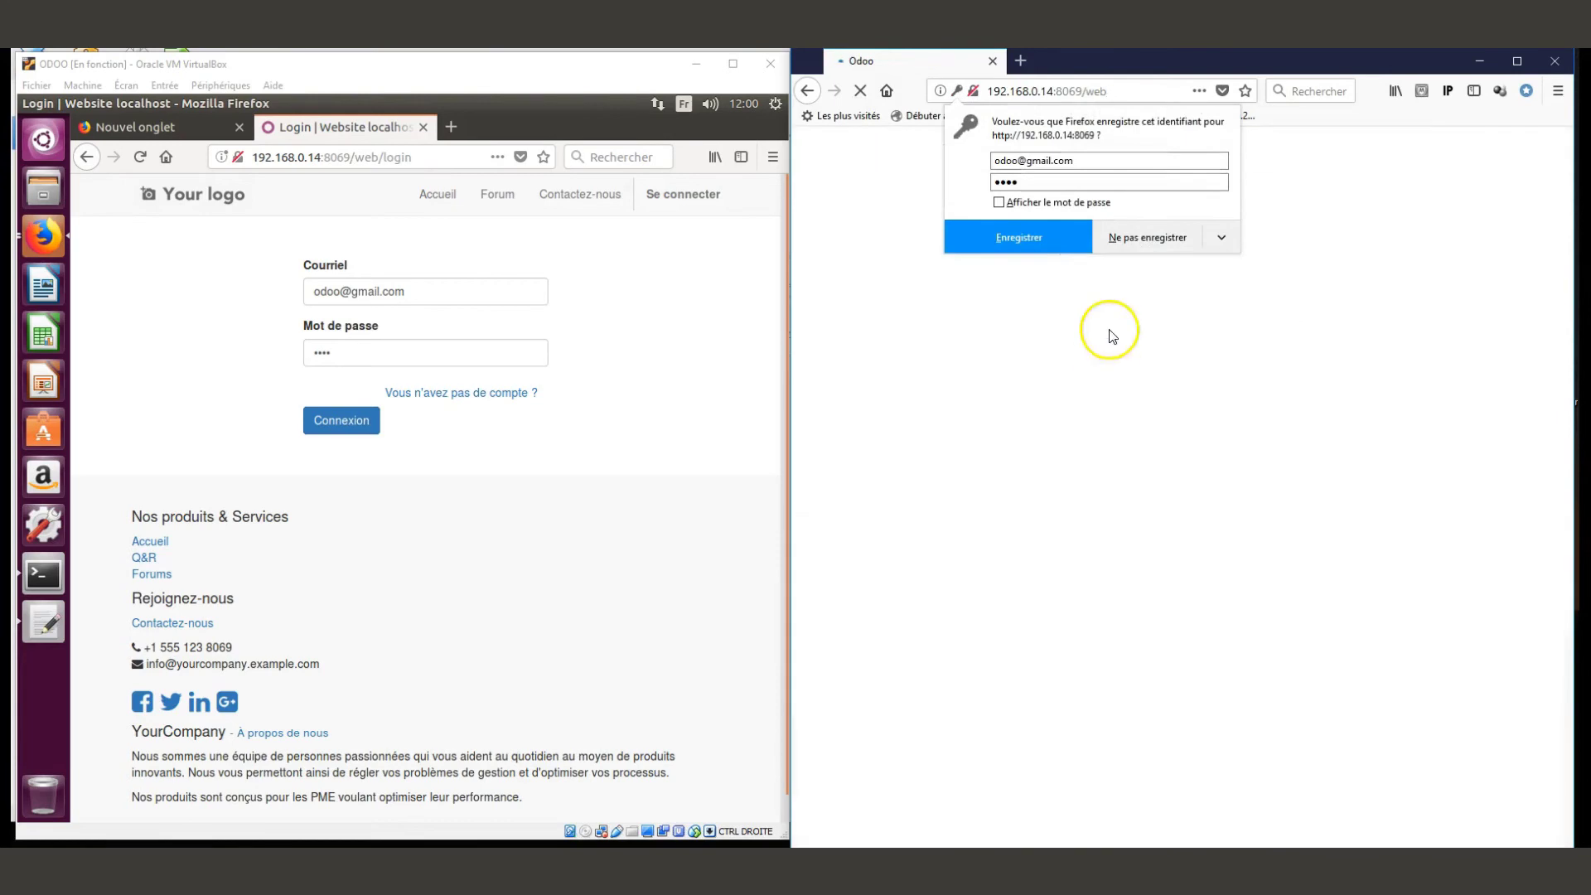
left_click(1140, 238)
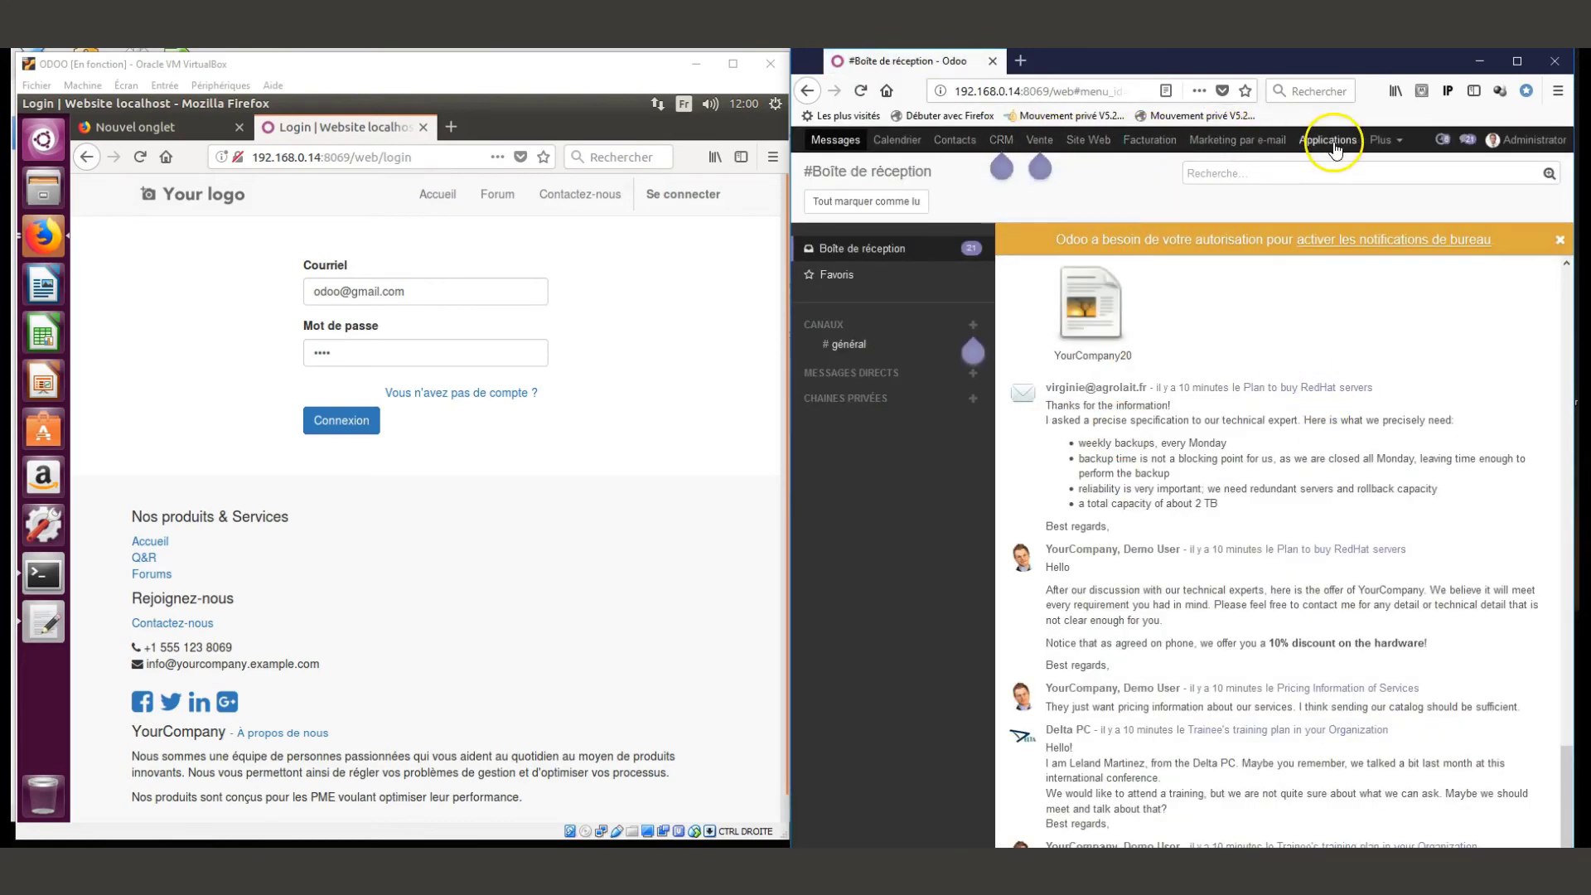
left_click(344, 424)
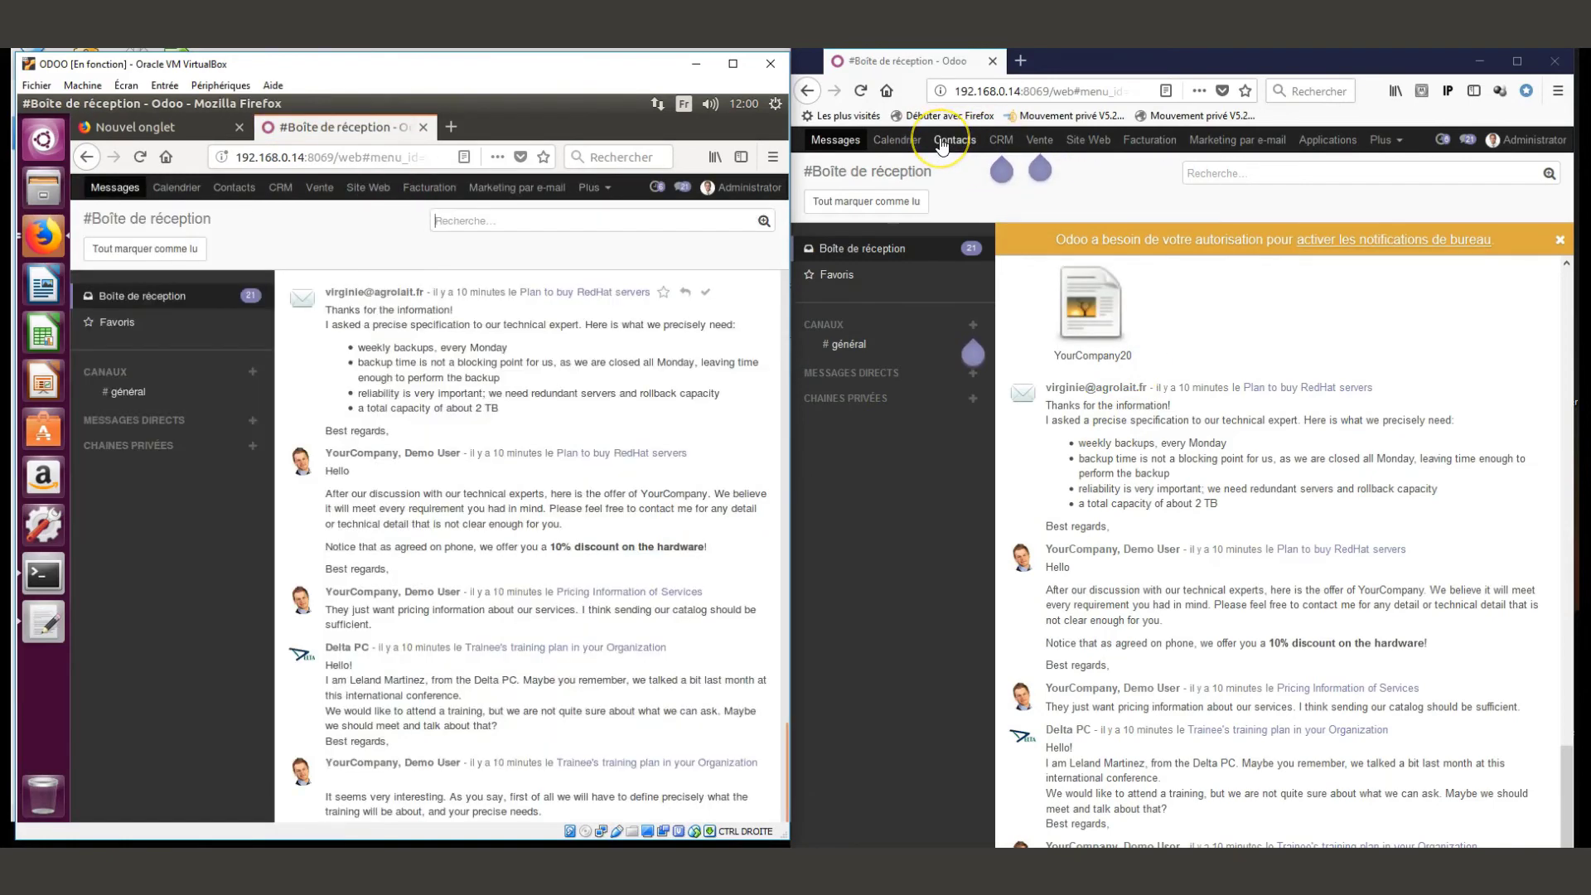
- View the Site Web dashboard, the CRM pipeline and the Configuration page in the host computer's browser
left_click(1092, 141)
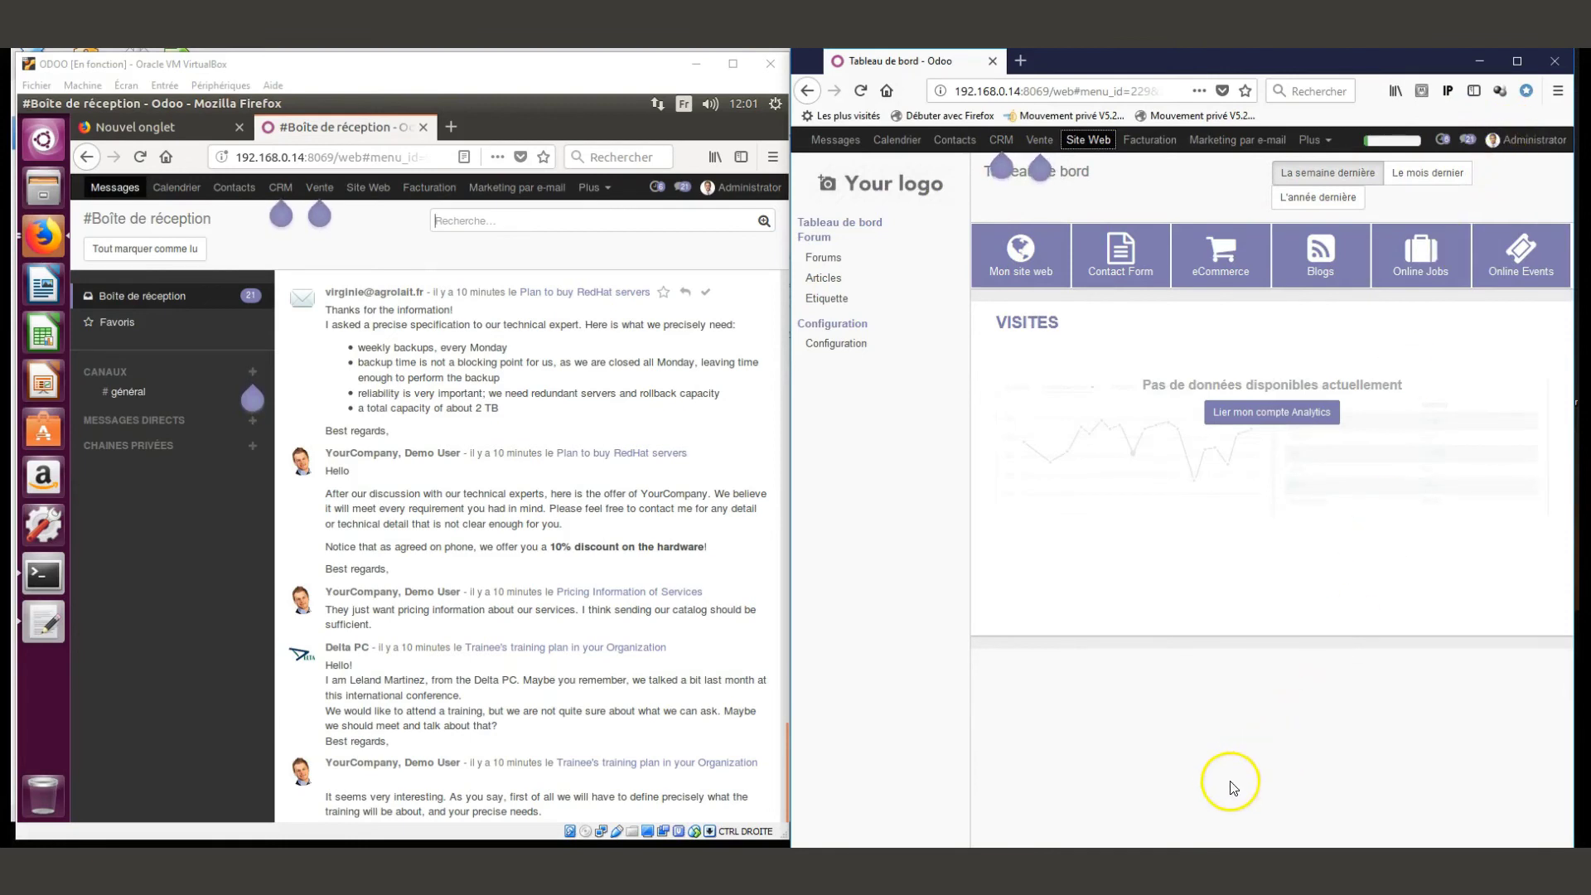
left_click(1001, 141)
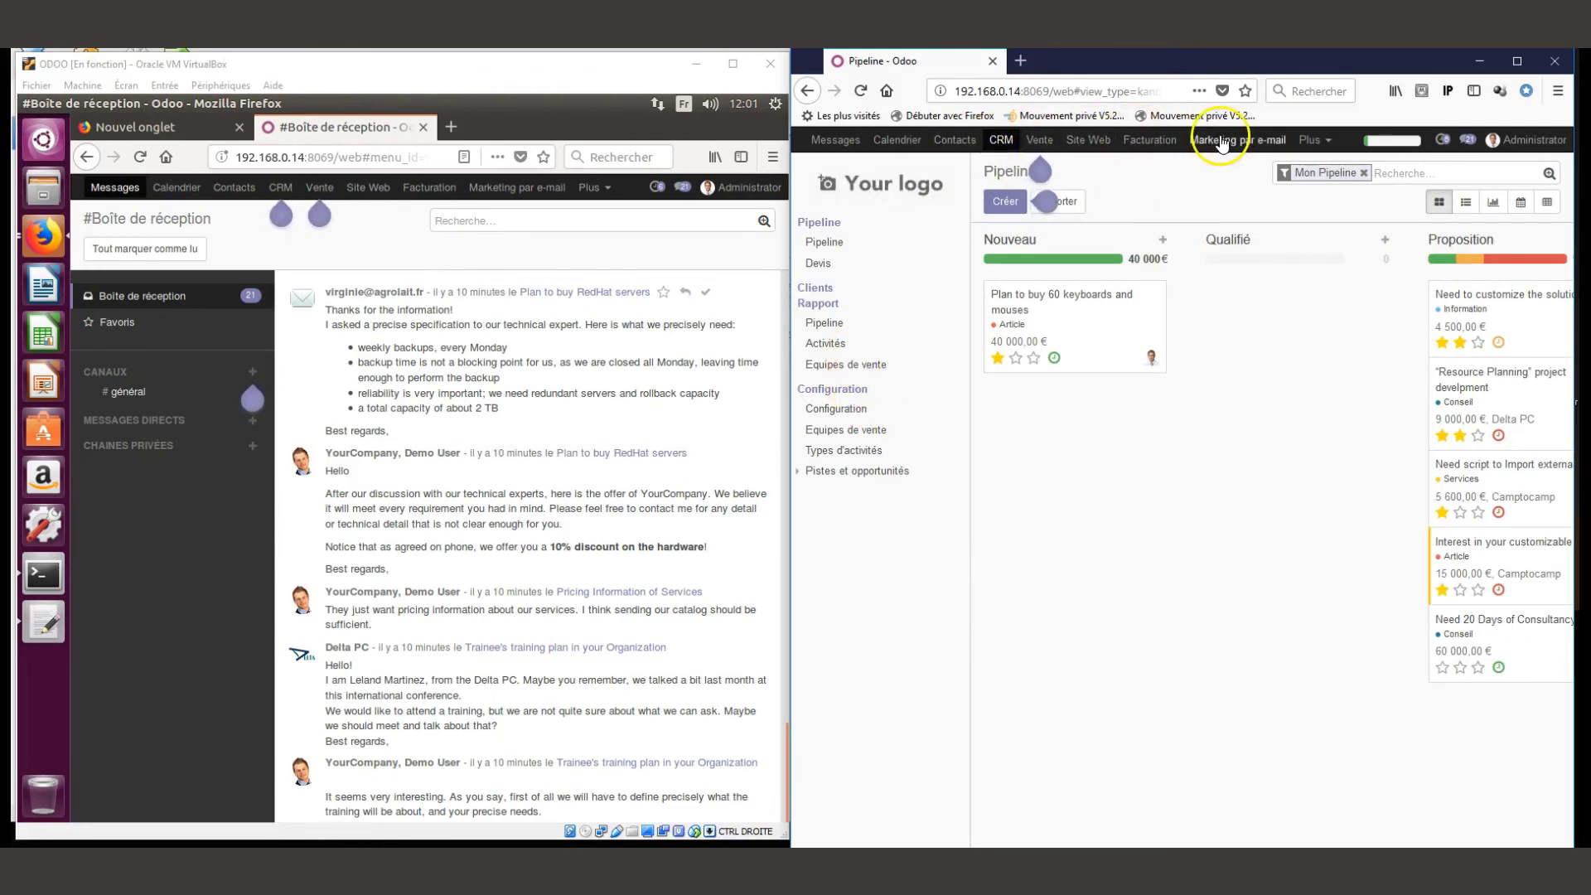
left_click(1326, 141)
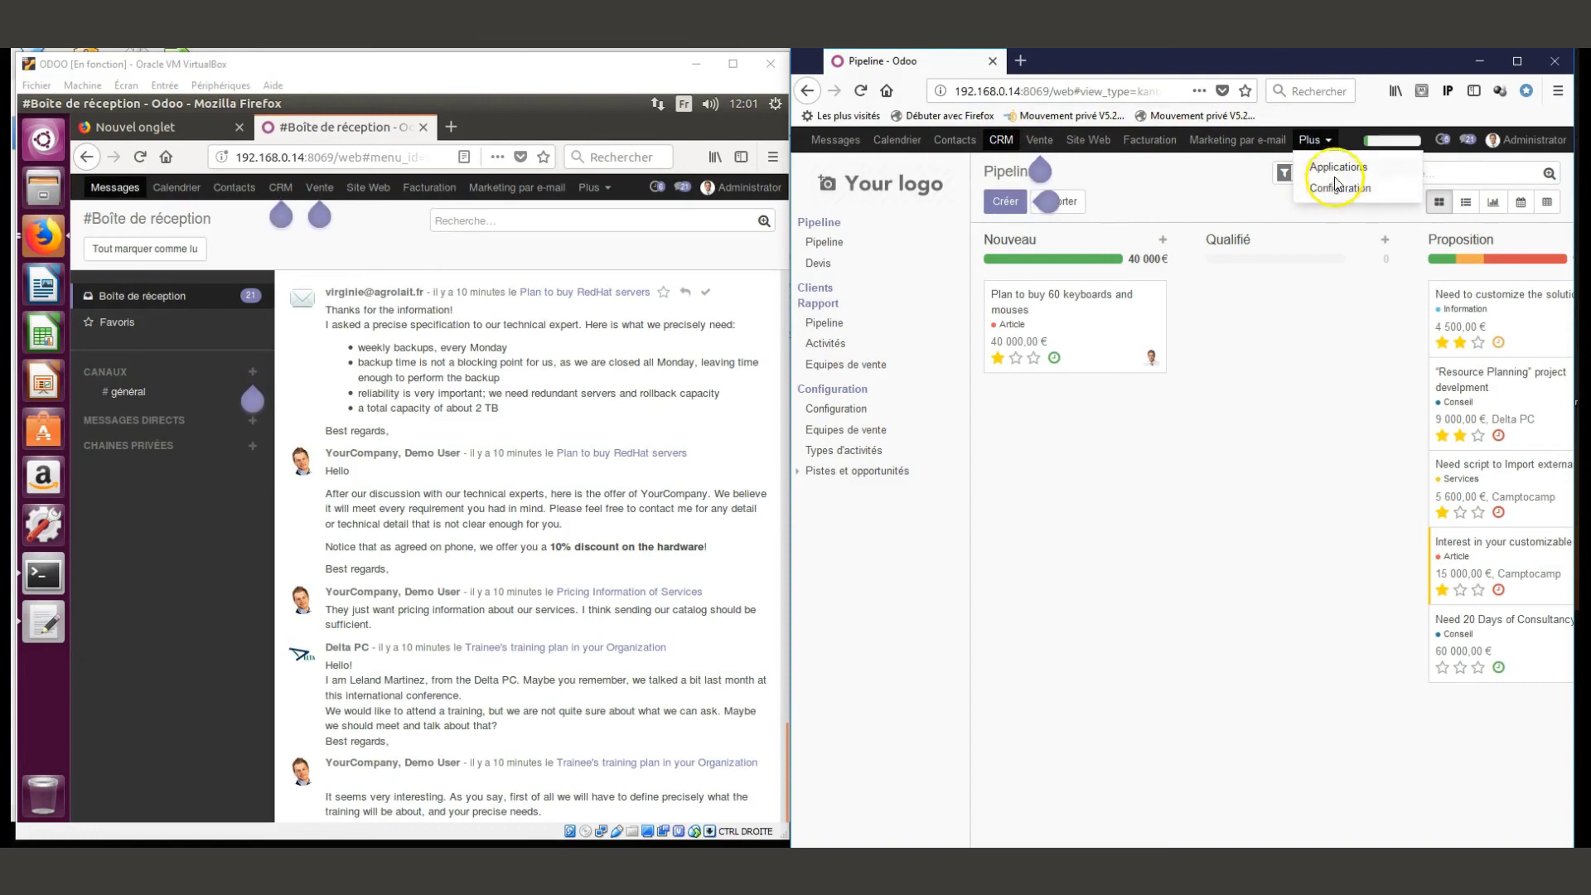
left_click(1338, 189)
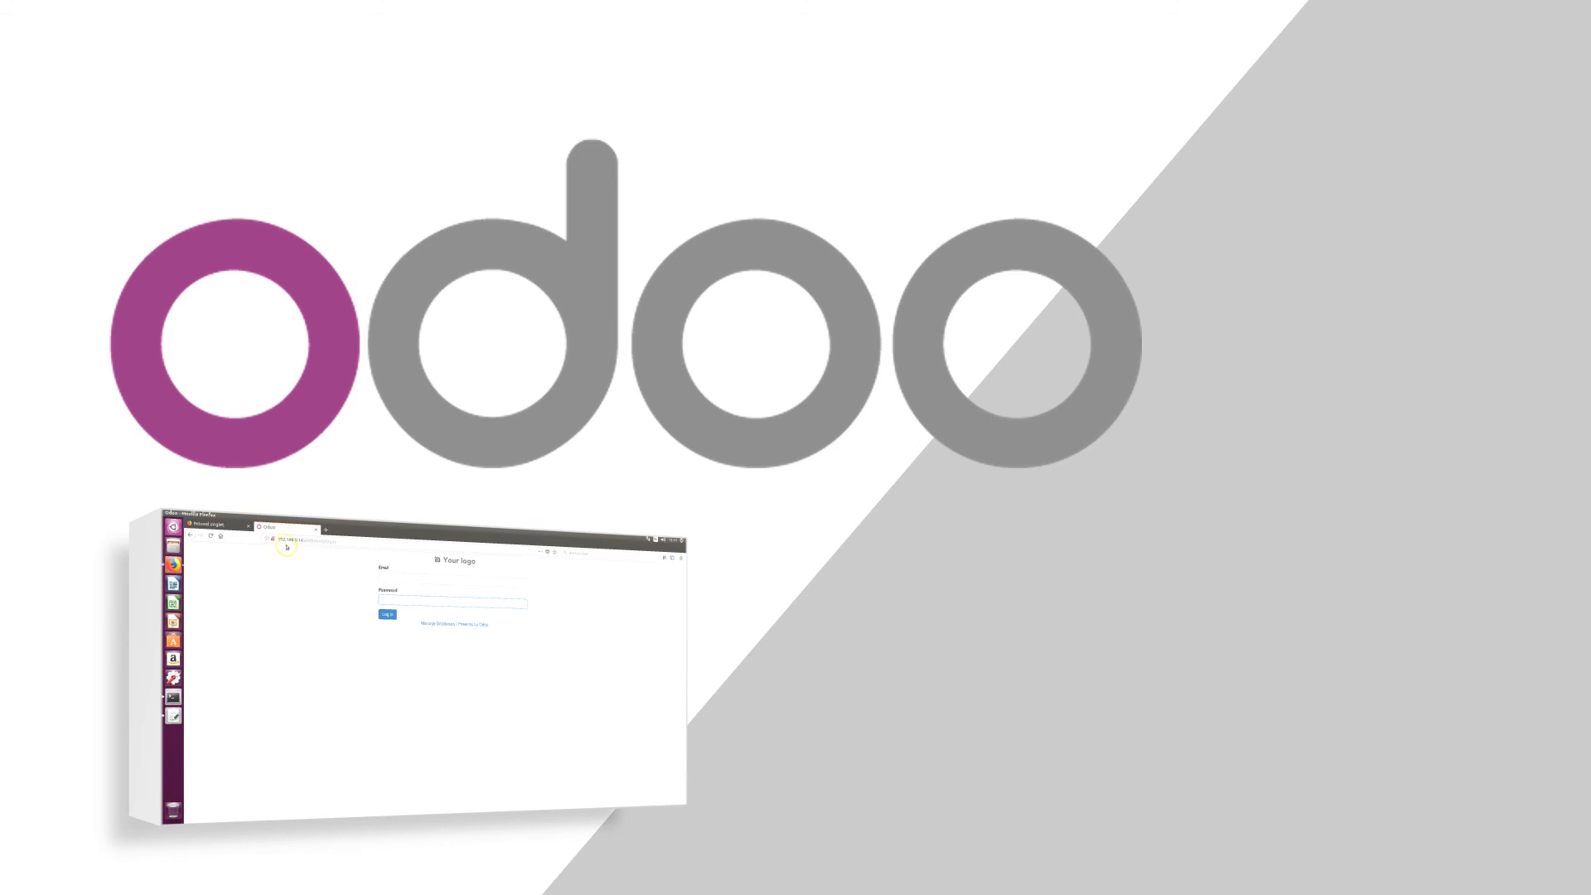
left_click(306, 541)
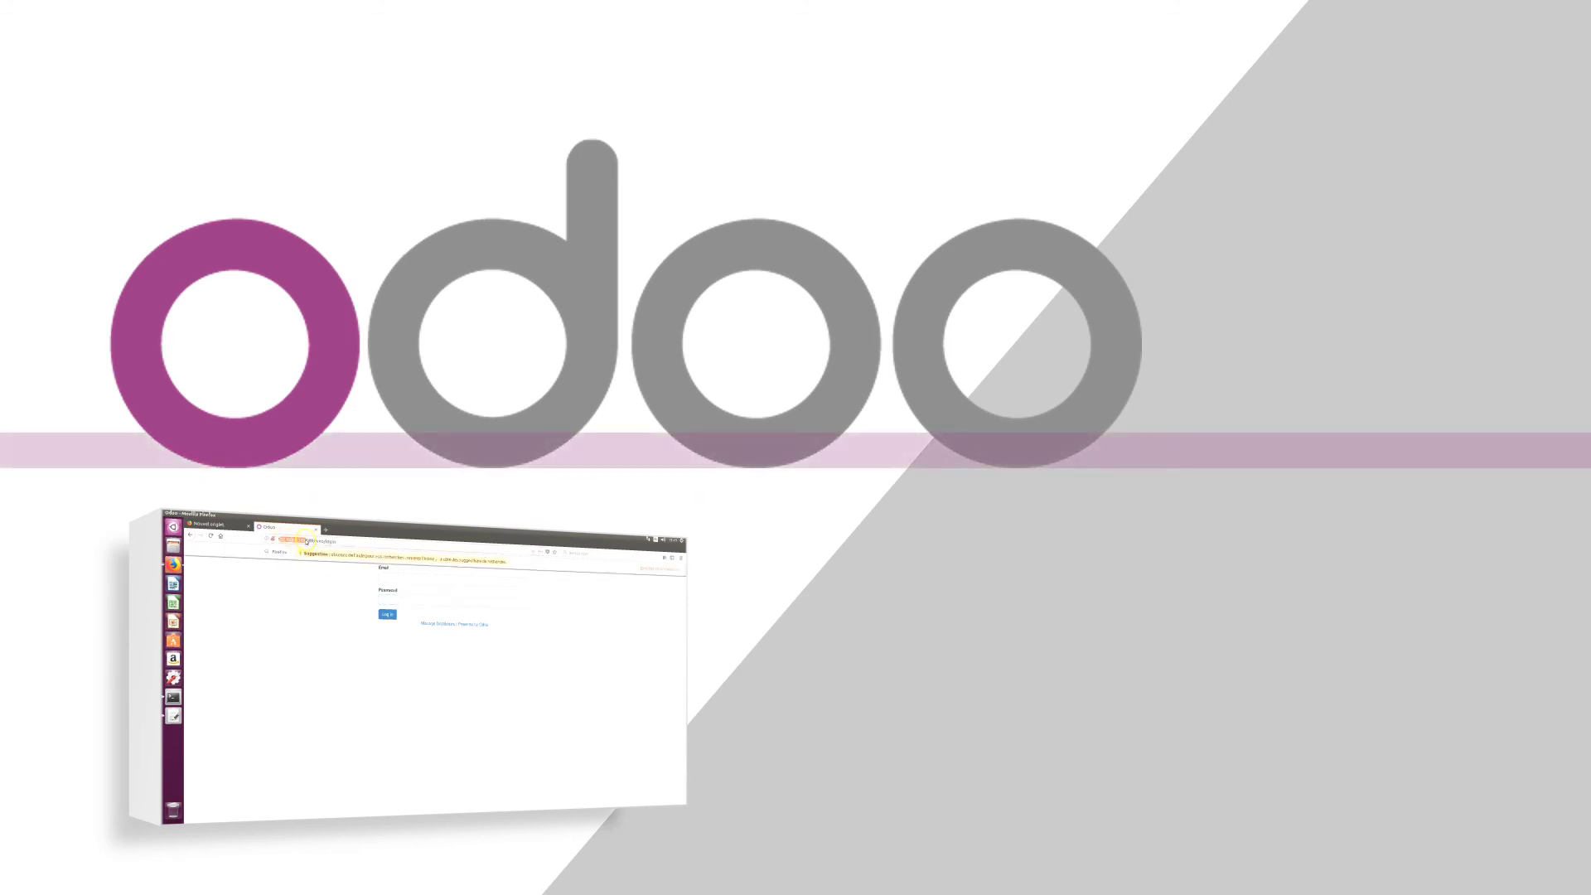
key("Return")
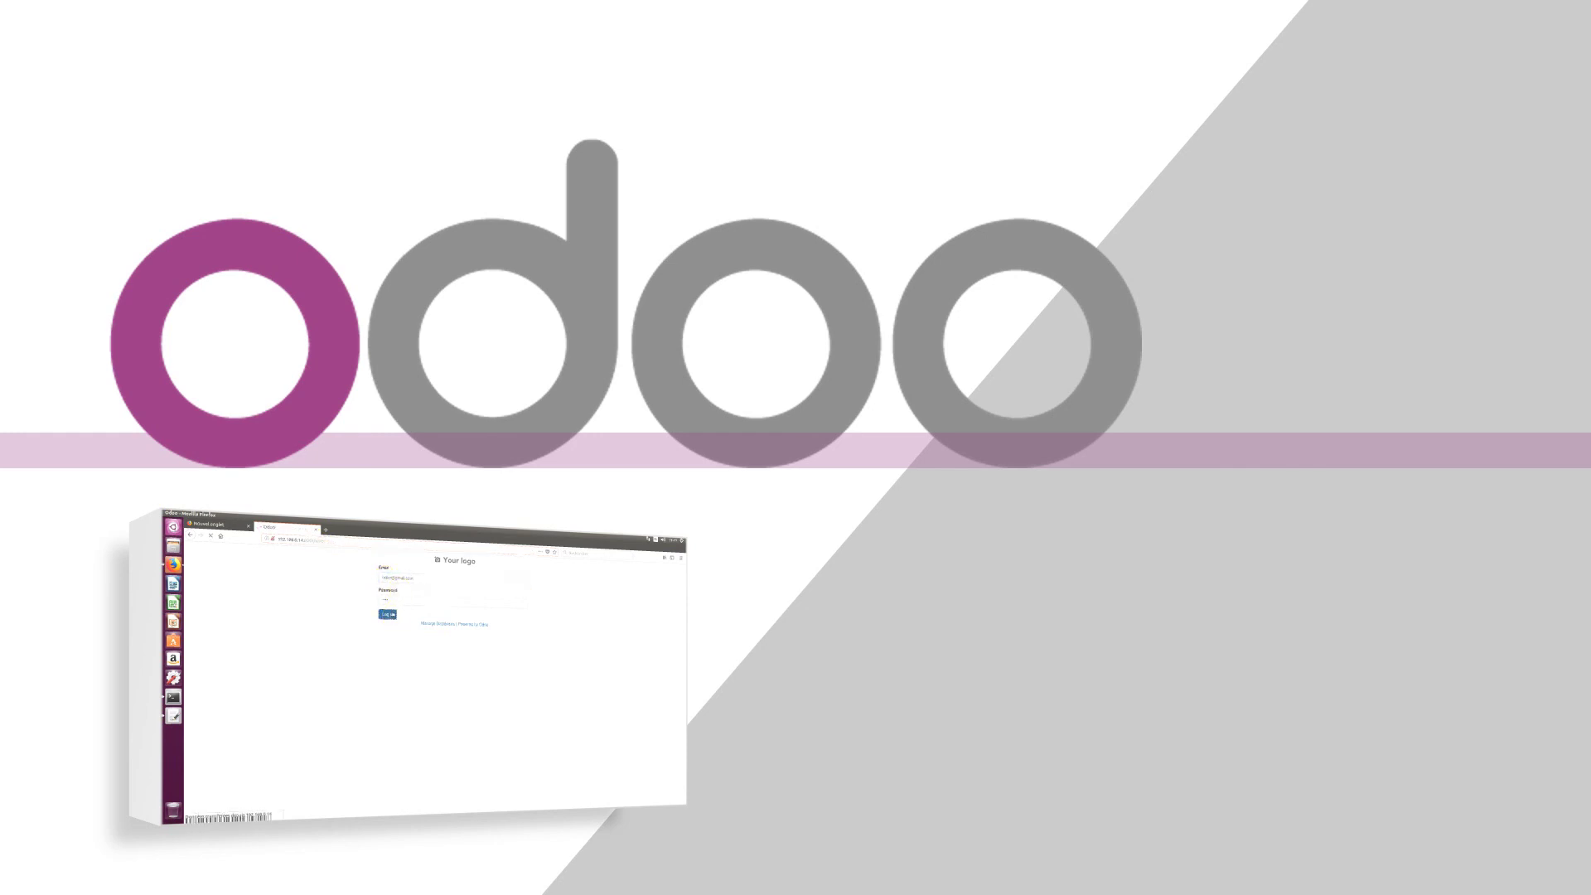
left_click(393, 614)
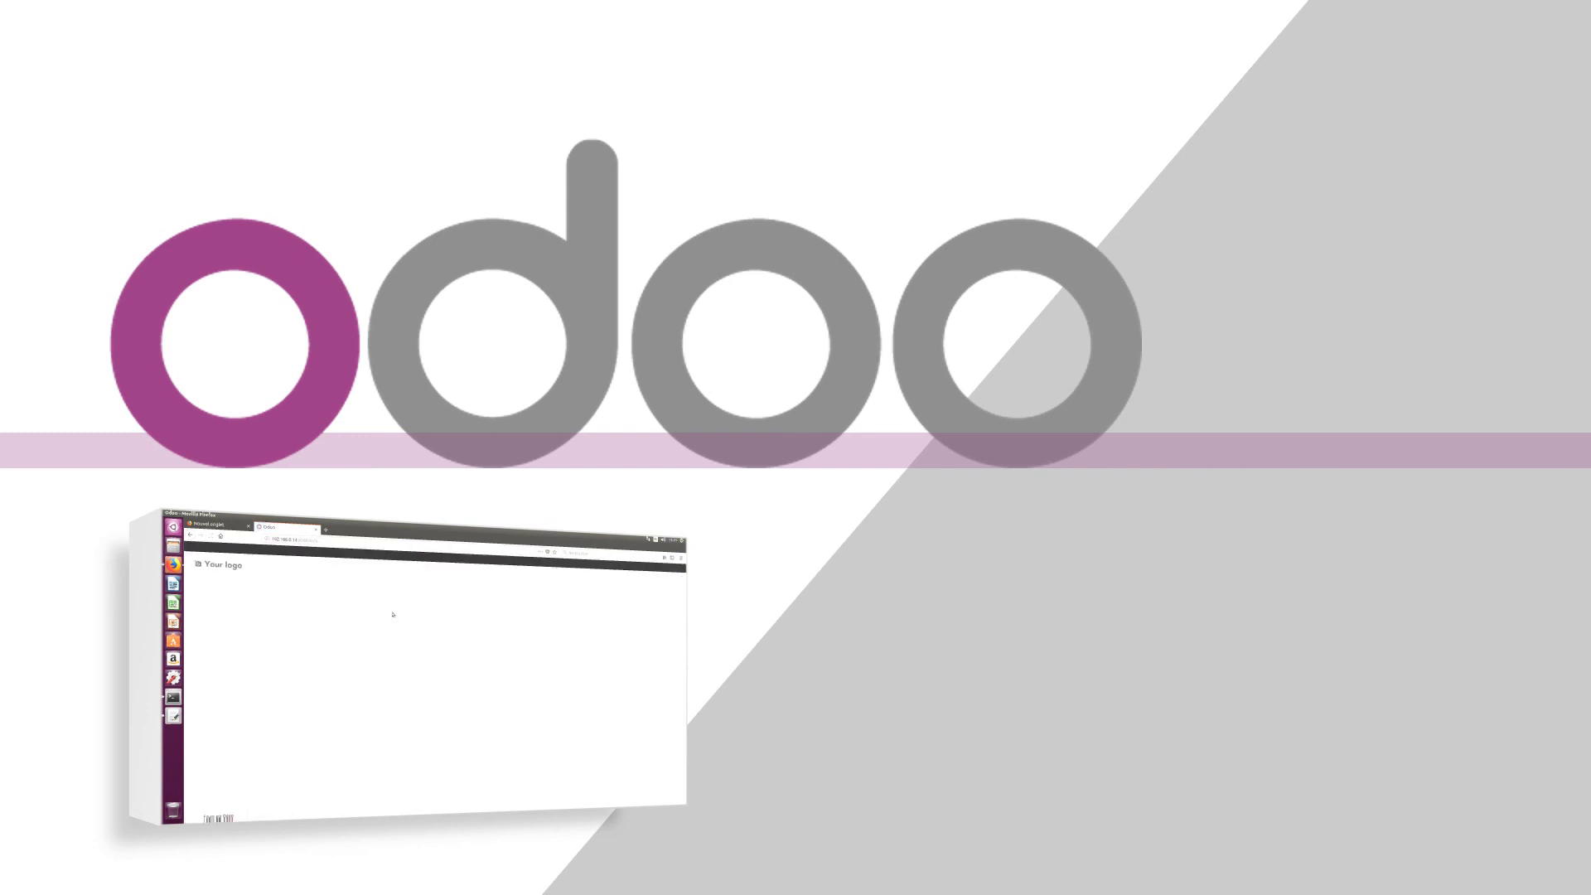